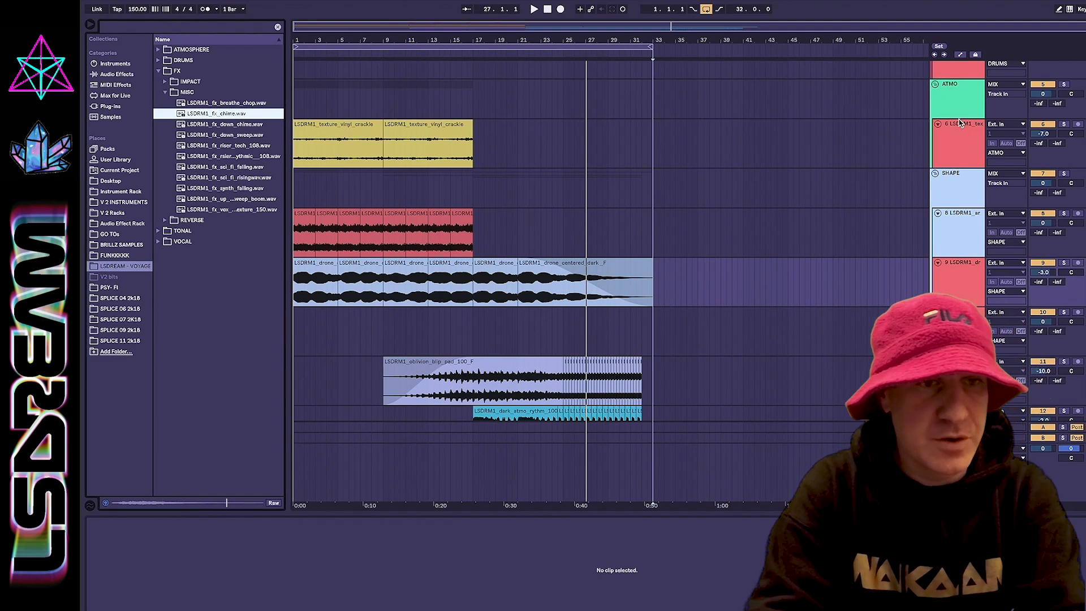
# - Add an audio track below the vinyl crackle track in the ATMO group and place LSDRM1_fx_chime.wav at bar 1, then bar 9
pyautogui.scroll(2, 960, 123)
pyautogui.click(955, 166)
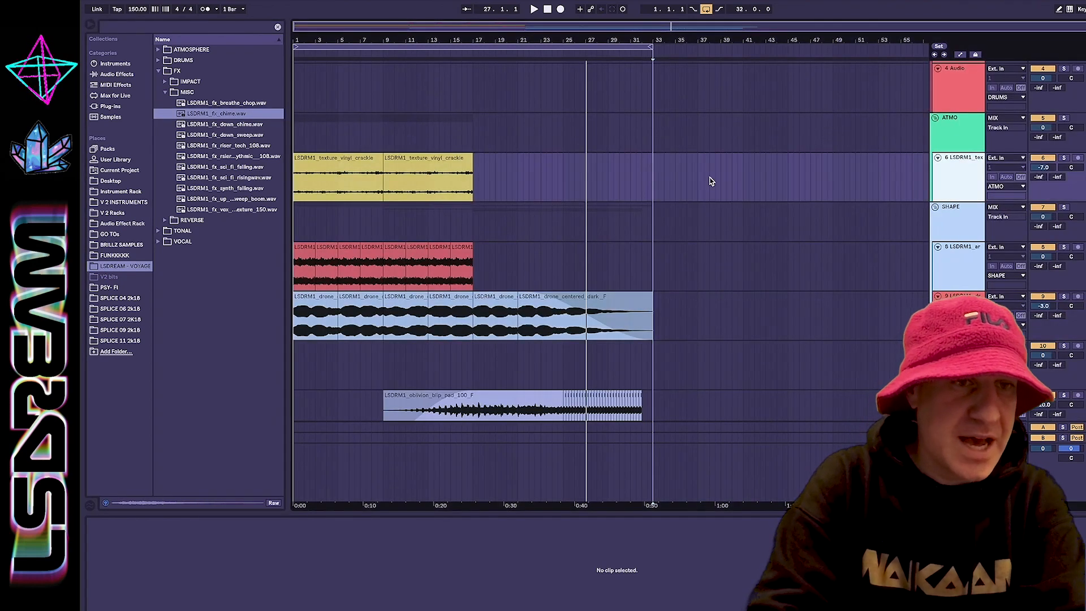
pyautogui.hotkey('ctrl', 't')
pyautogui.moveTo(198, 117); pyautogui.dragTo(294, 238)
pyautogui.press('space')
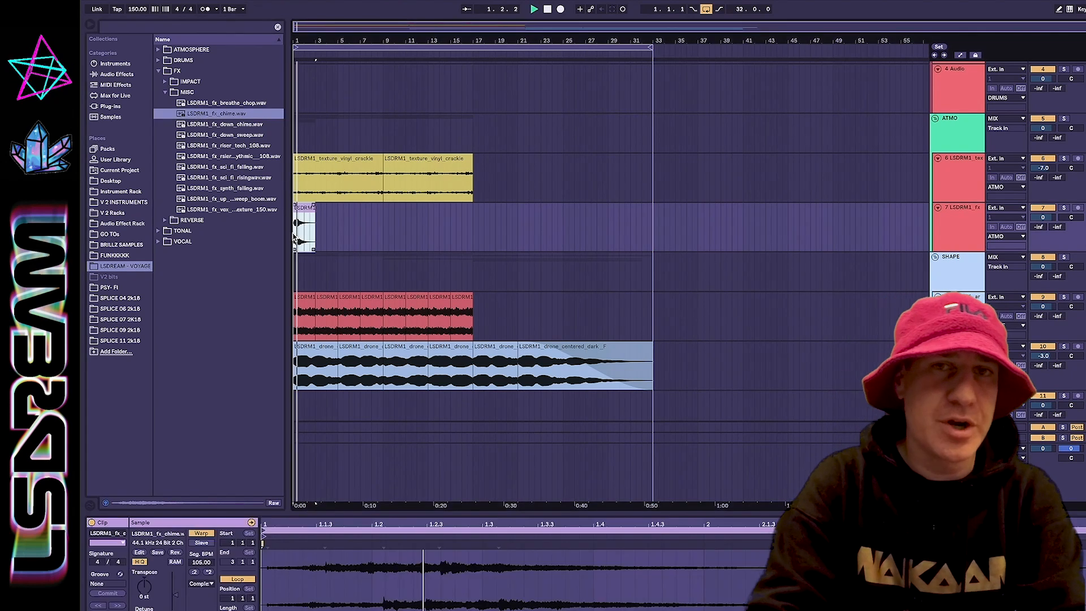
pyautogui.moveTo(227, 117); pyautogui.dragTo(385, 223)
pyautogui.click(236, 126)
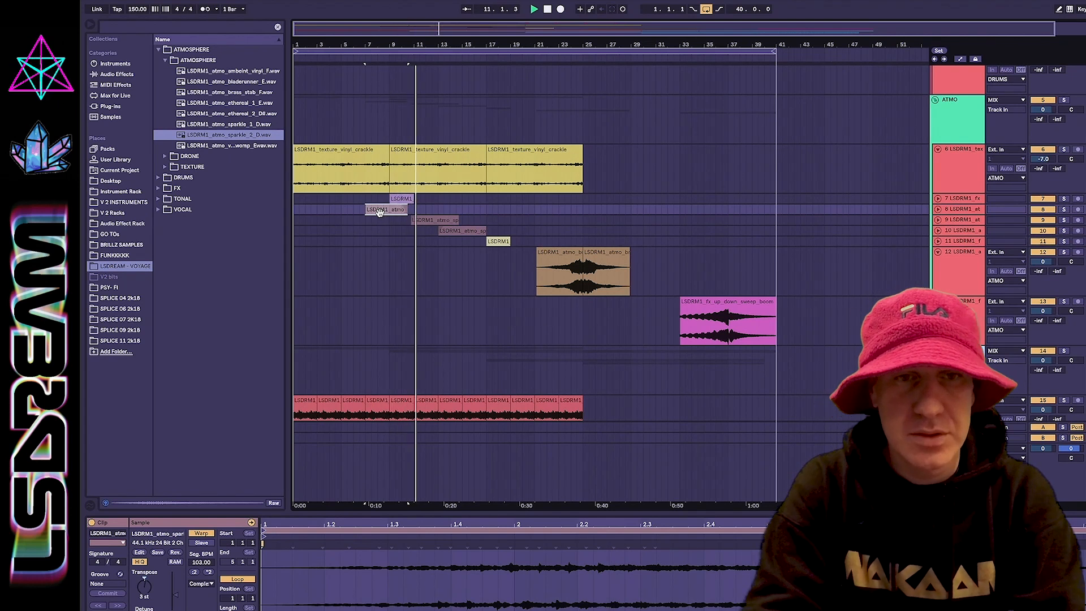
# - Unfold track 9 and shift its LSDRM1_atmo_sparkle clip near bar 11
pyautogui.click(938, 221)
pyautogui.moveTo(415, 43); pyautogui.dragTo(415, 110)
pyautogui.moveTo(428, 222); pyautogui.dragTo(446, 219)
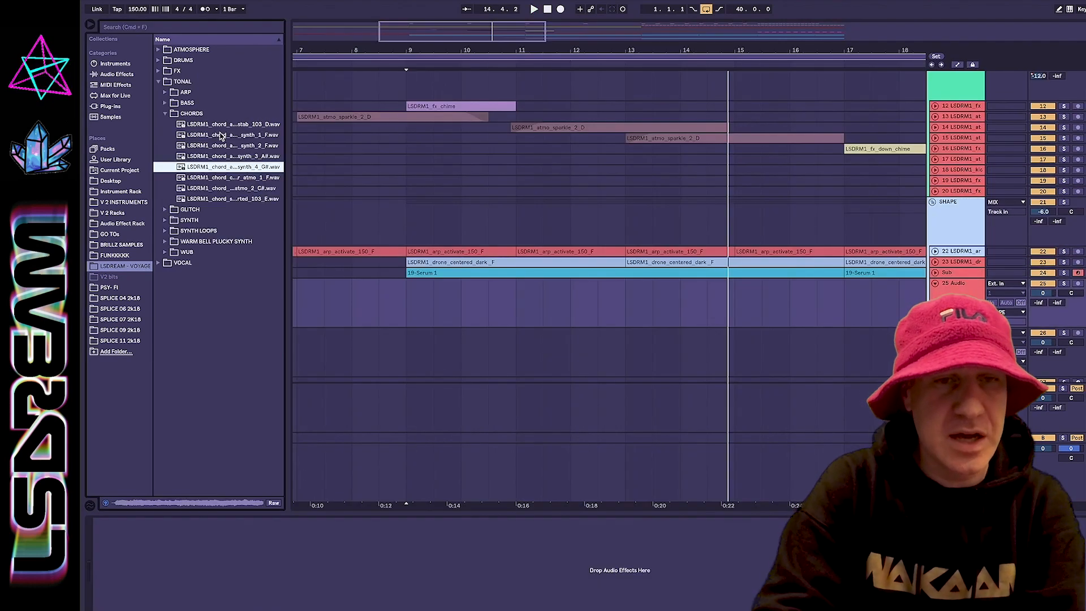
# - Place the synth_2_F chord sample at bar 9 on track 25 and duplicate it
pyautogui.click(215, 146)
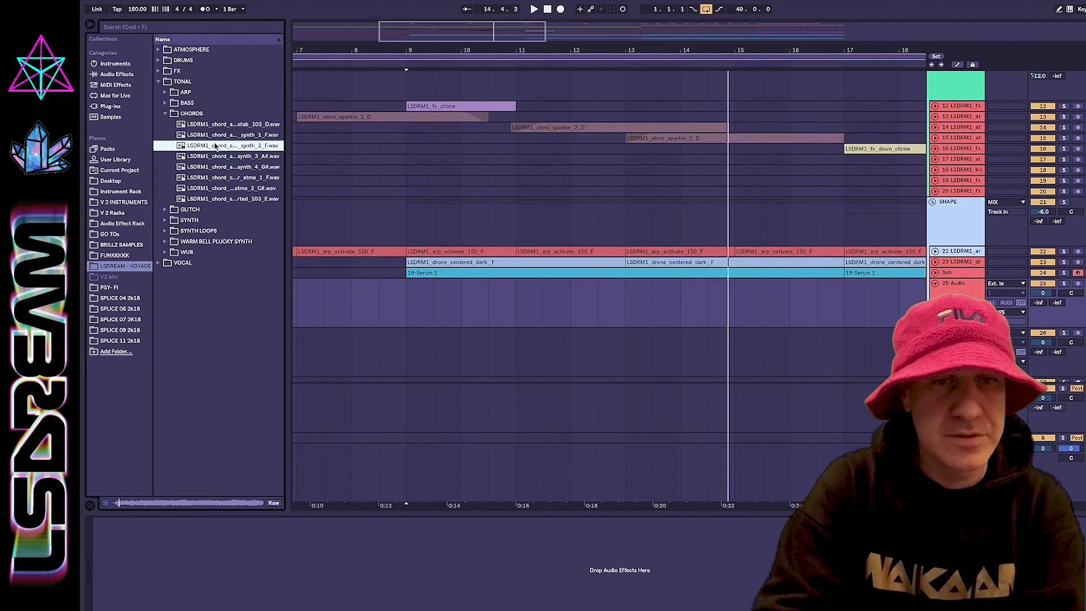
pyautogui.moveTo(227, 146); pyautogui.dragTo(427, 310)
pyautogui.press('space')
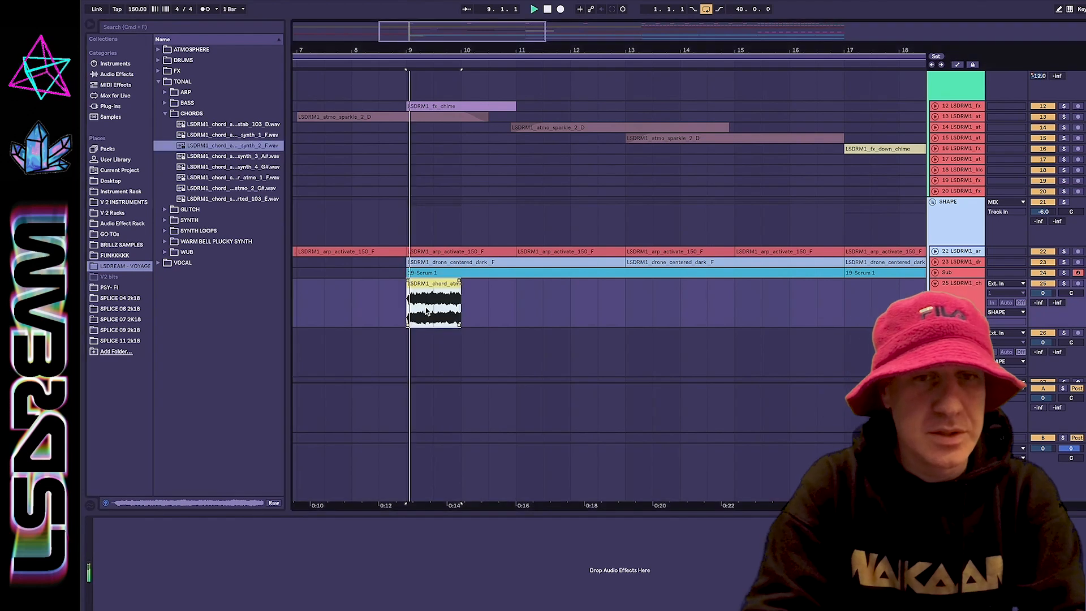
pyautogui.press('super+d')
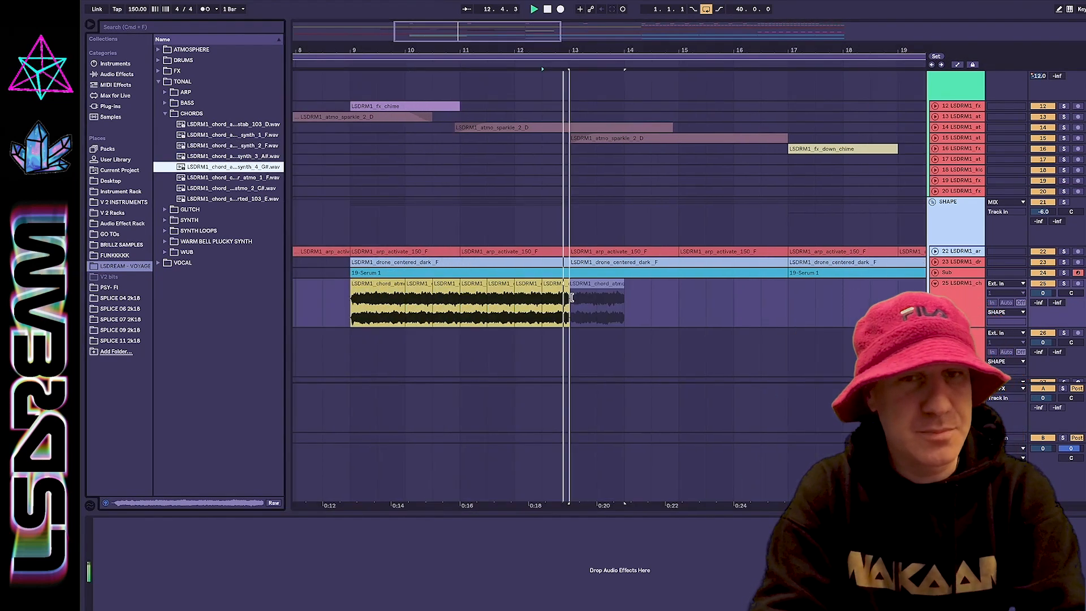
# - Select the start of the synth_4_G# chord clip at bar 13 and duplicate it six times along the track
pyautogui.moveTo(573, 298); pyautogui.dragTo(578, 297)
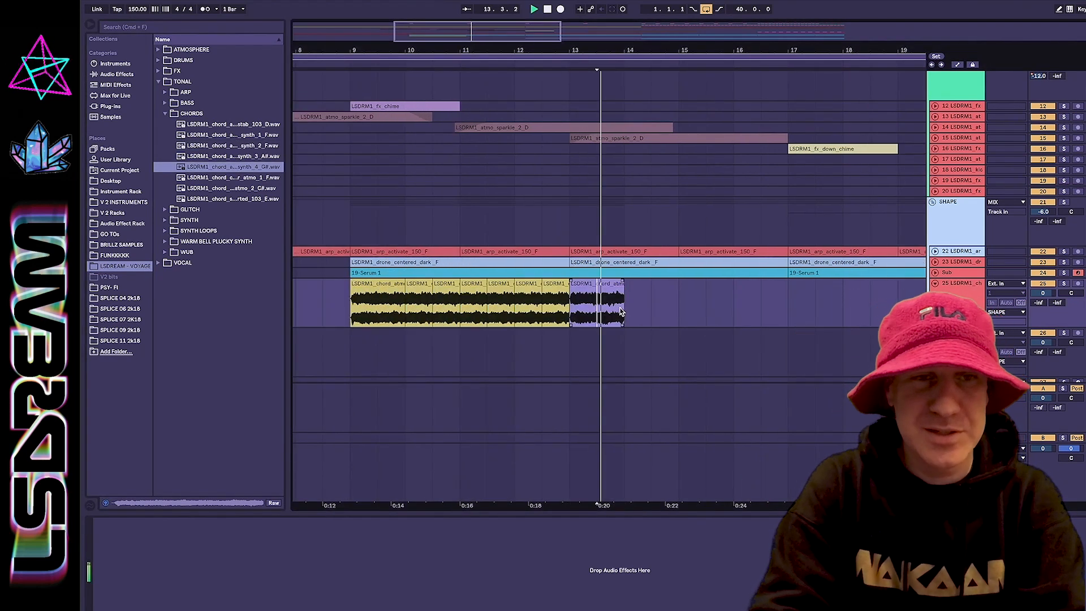
pyautogui.press('super+d')
pyautogui.press('super+d')
pyautogui.press('super+d')
pyautogui.press('super+d')
pyautogui.press('super+d')
pyautogui.press('super+d')
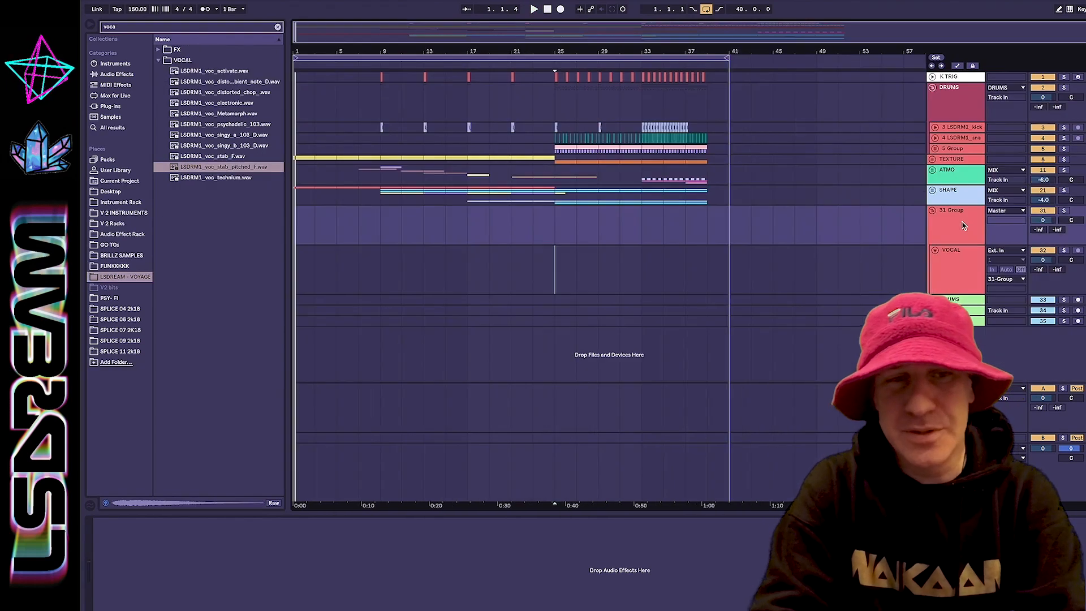
# - Place LSDRM1_voc_stab_pitched_F.wav at bar 9 on the VOCAL track and set the track volume to -4.0
pyautogui.moveTo(242, 169); pyautogui.dragTo(387, 258)
pyautogui.press('space')
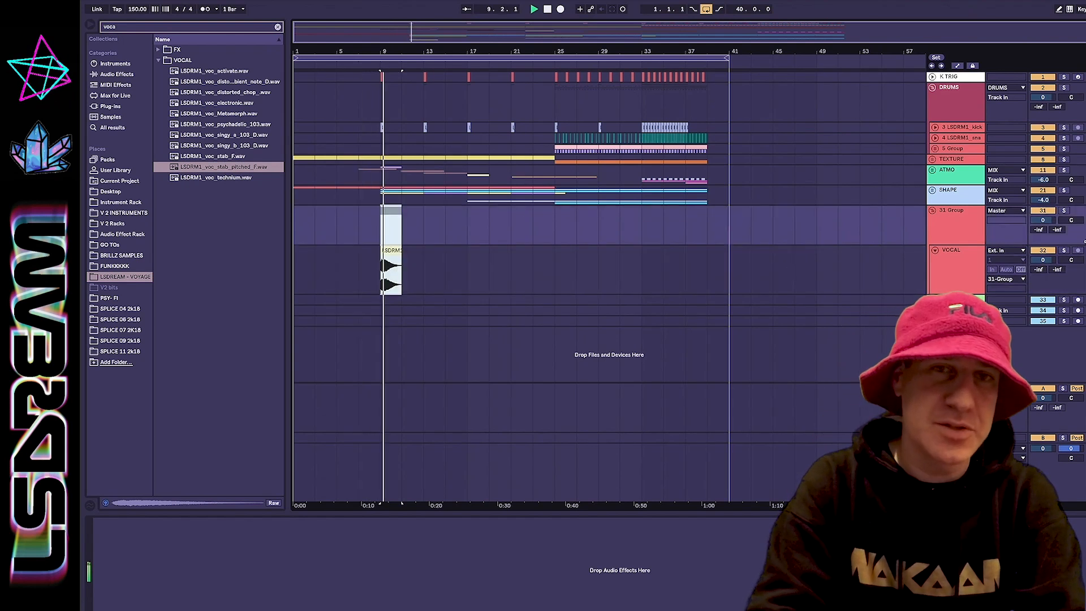
pyautogui.moveTo(1044, 260); pyautogui.dragTo(1044, 271)
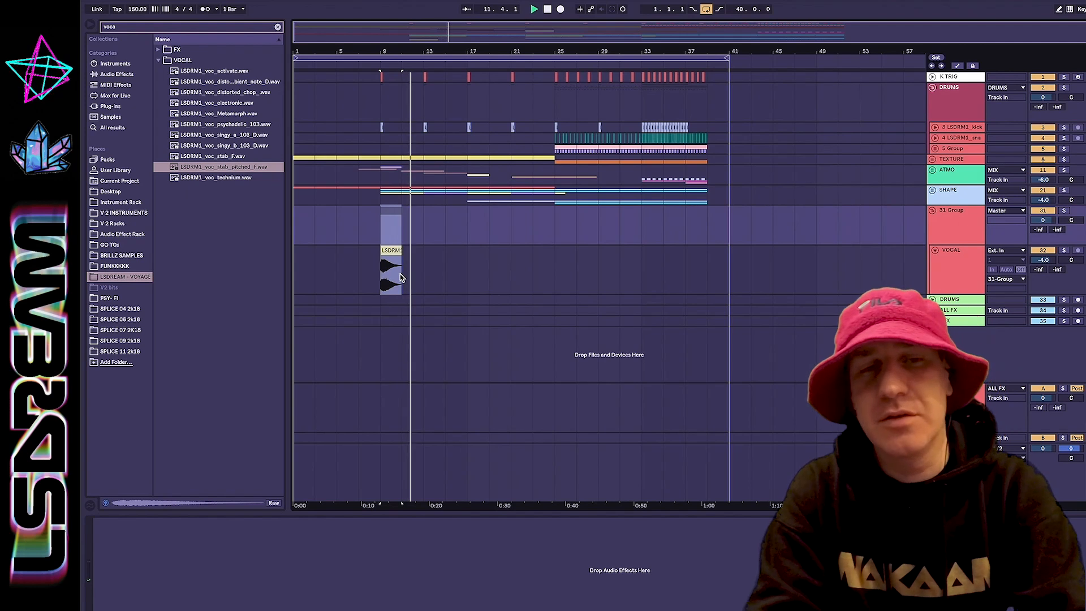
# - Copy the vocal stab clip to bar 13 and transpose the copy by -12 semitones
pyautogui.moveTo(390, 250); pyautogui.dragTo(433, 251)
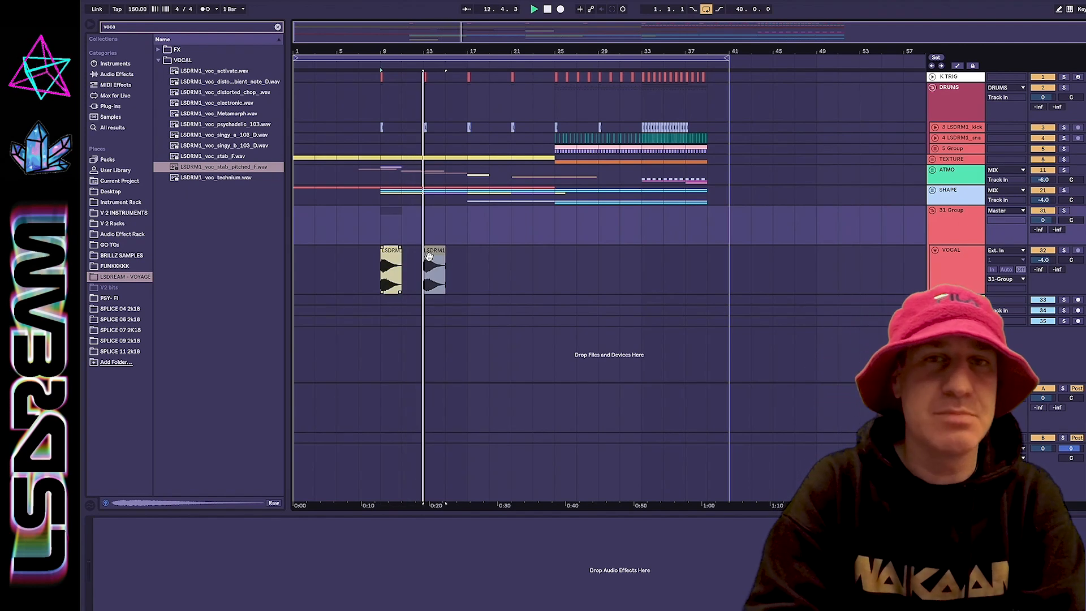
pyautogui.doubleClick(433, 252)
pyautogui.moveTo(146, 595); pyautogui.dragTo(146, 595)
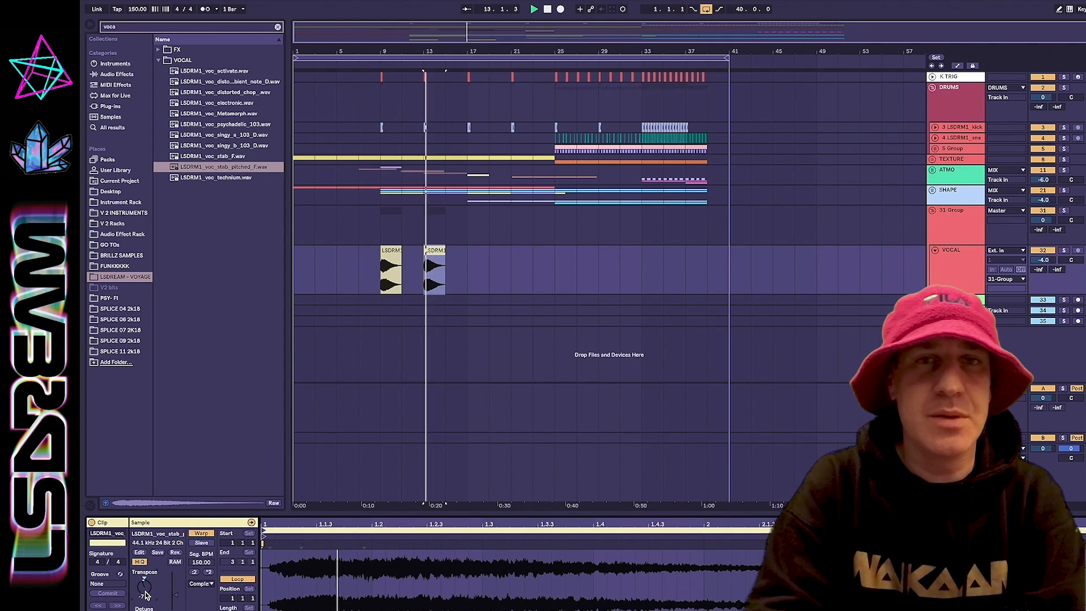
pyautogui.moveTo(145, 595); pyautogui.dragTo(146, 595)
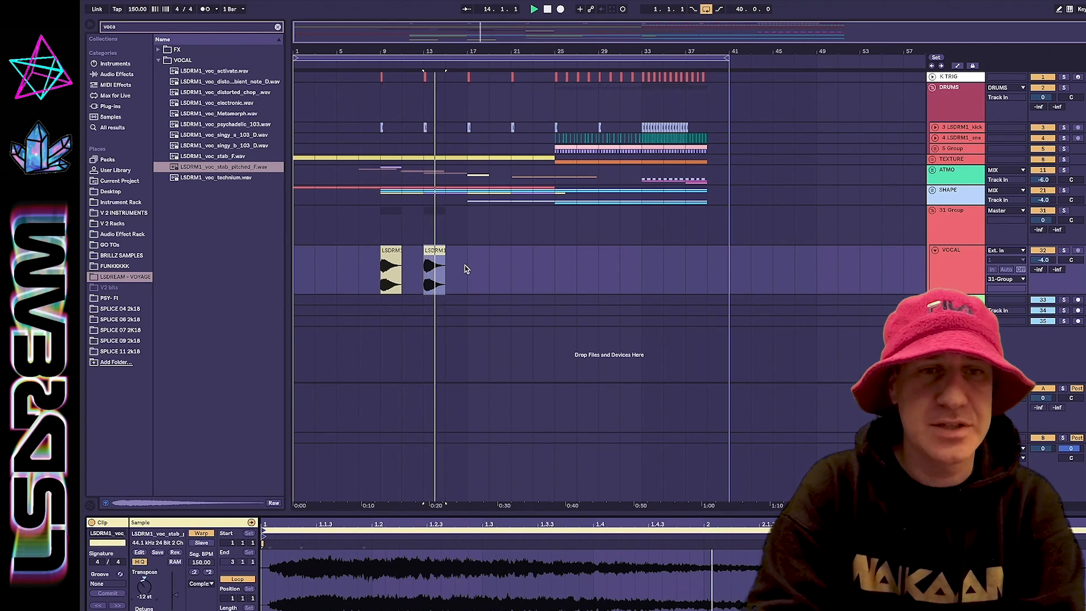
pyautogui.moveTo(466, 269); pyautogui.dragTo(358, 269)
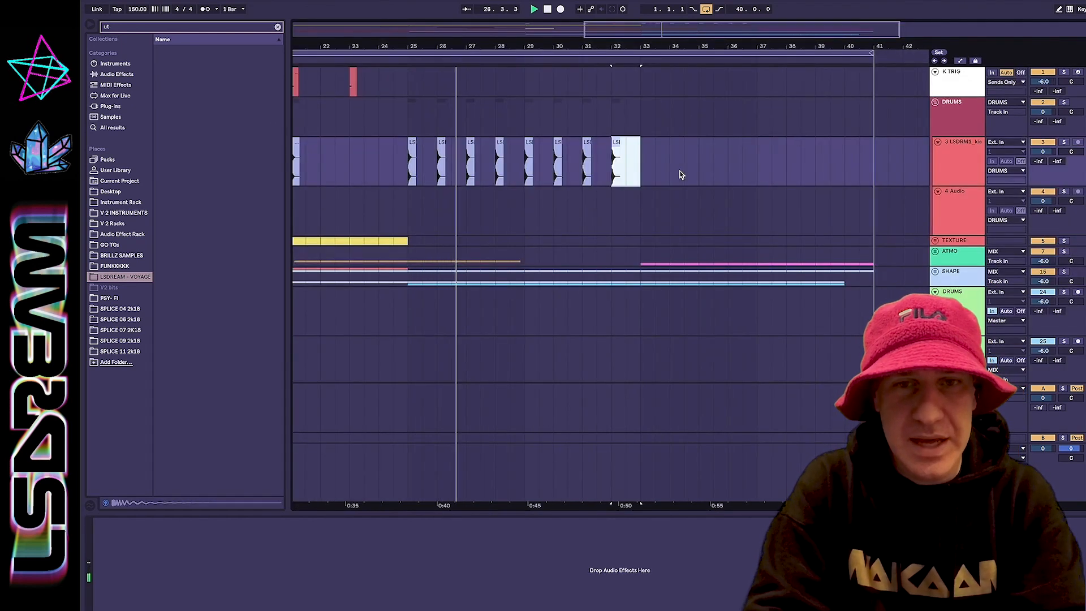
# - Duplicate the one-bar kick segment at bar 32 twice so kicks fall on bars 33 and 34
pyautogui.click(644, 173)
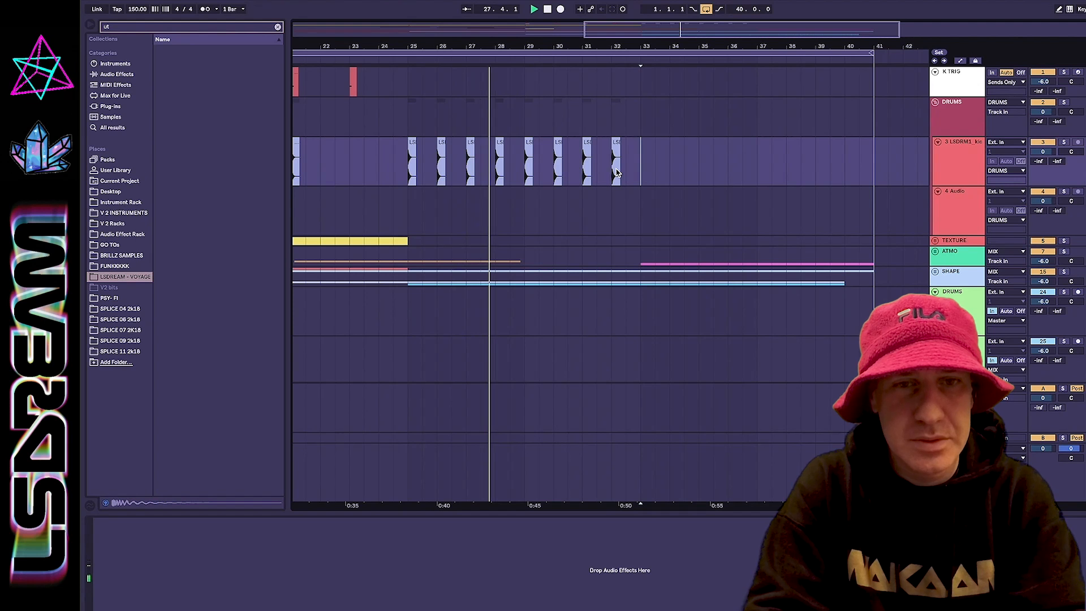
pyautogui.keyDown('shift'); pyautogui.click(610, 172); pyautogui.keyUp('shift')
pyautogui.hotkey('ctrl', 'd')
pyautogui.hotkey('ctrl', 'd')
# - Duplicate the one-beat kick at bar 33 onto each following beat up to bar 34
pyautogui.click(647, 175)
pyautogui.moveTo(652, 173); pyautogui.dragTo(648, 176)
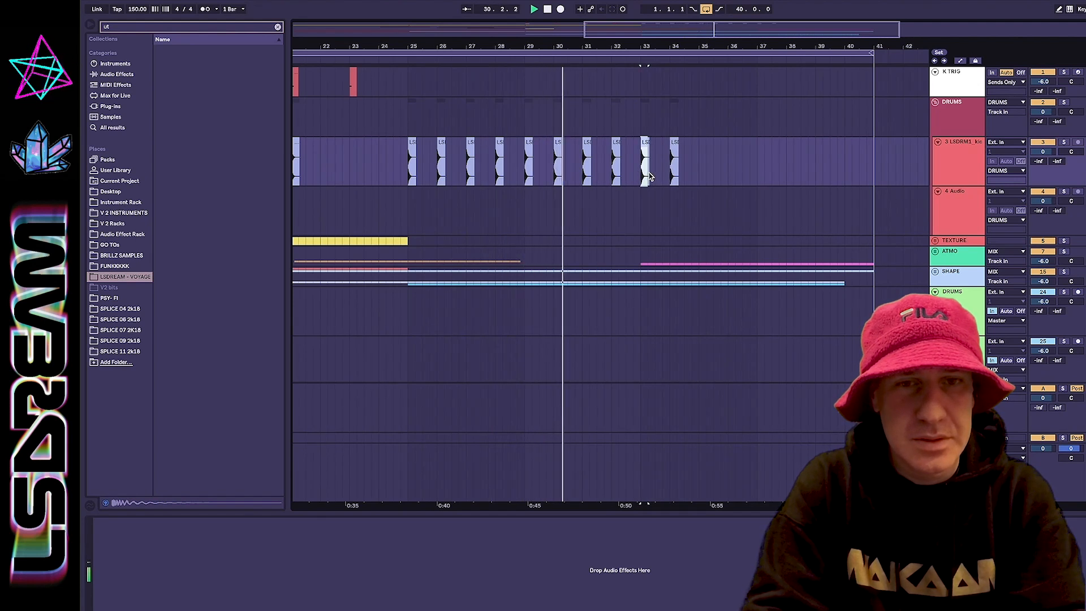
pyautogui.hotkey('ctrl', 'd')
pyautogui.hotkey('ctrl', 'd')
pyautogui.hotkey('ctrl', 'd')
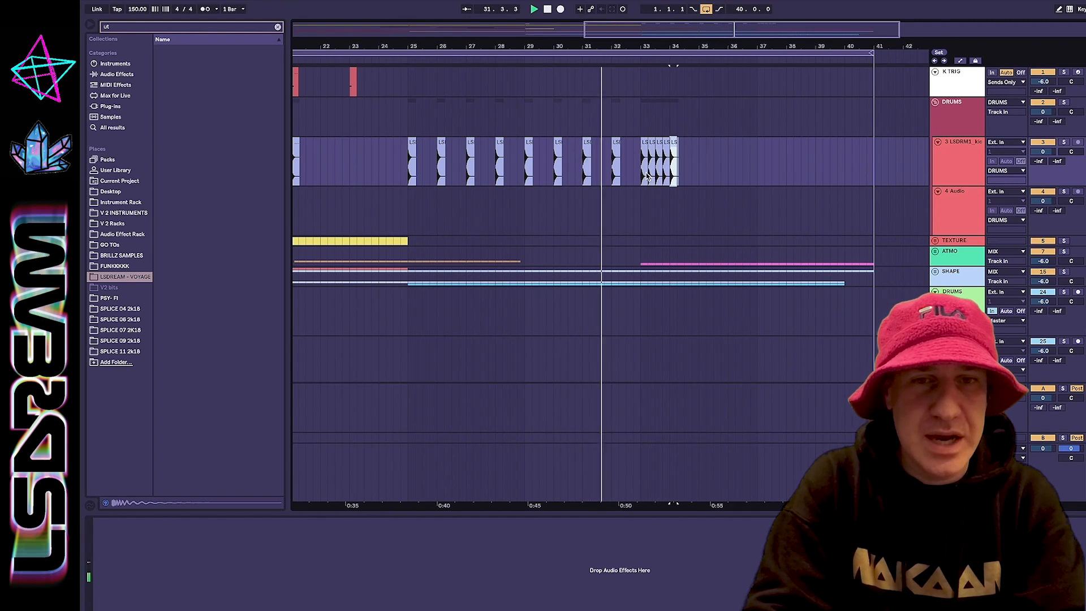
# - Repeat the block of beat-by-beat kicks from bar 34 through the end of bar 37
pyautogui.moveTo(653, 173); pyautogui.dragTo(671, 173)
pyautogui.hotkey('ctrl', 'd')
pyautogui.hotkey('ctrl', 'd')
pyautogui.hotkey('ctrl', 'd')
pyautogui.hotkey('ctrl', 'd')
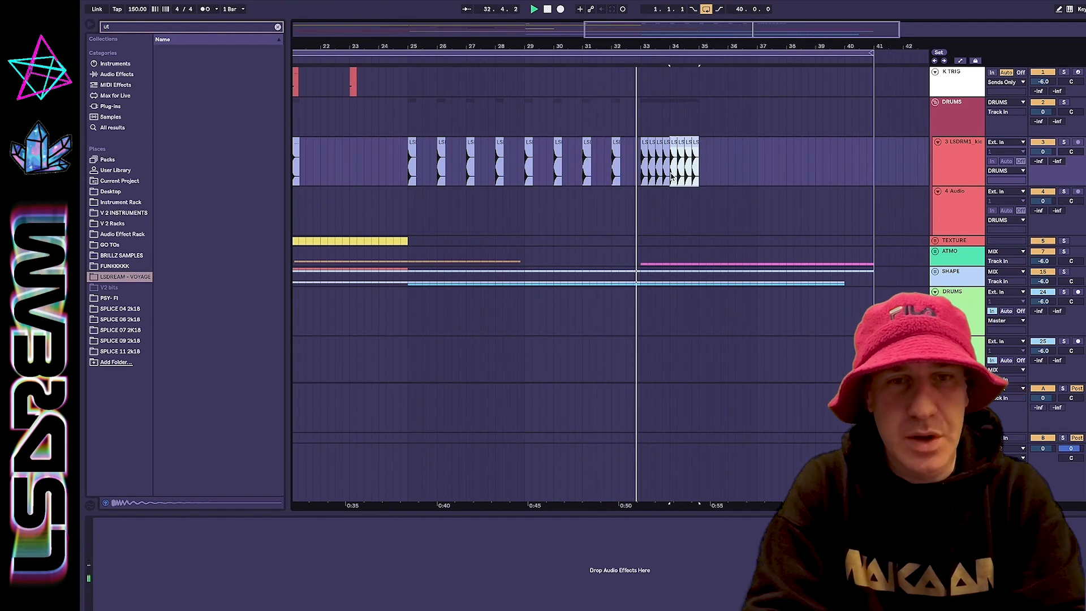
# - Select the first half beat of the kick at bar 37 and duplicate it repeatedly up to bar 39
pyautogui.hscroll(5, 671, 177)
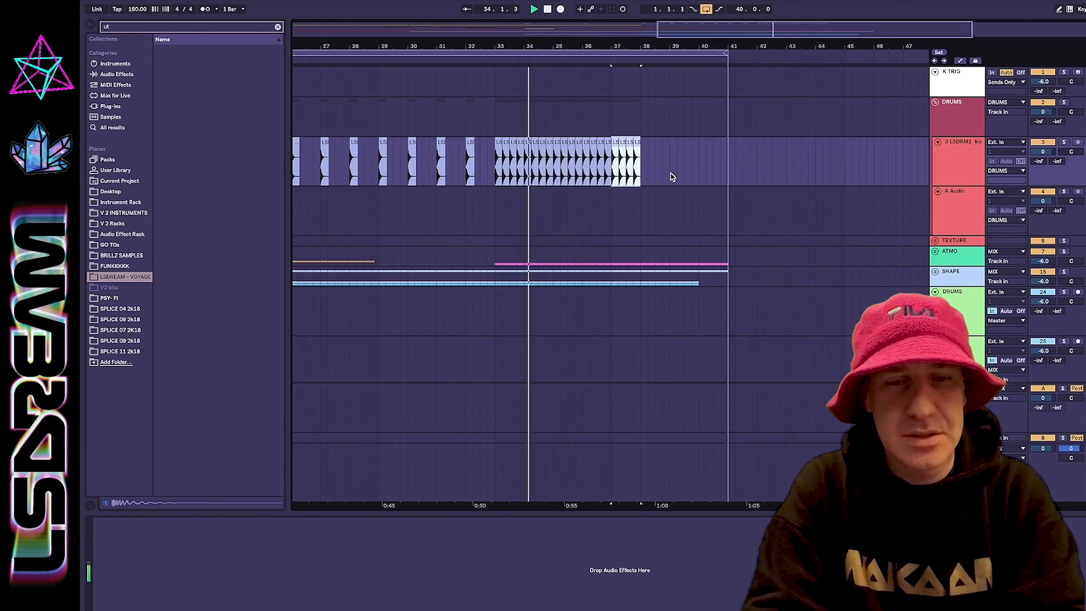
pyautogui.hscroll(-1, 652, 184)
pyautogui.moveTo(634, 46); pyautogui.dragTo(634, 80)
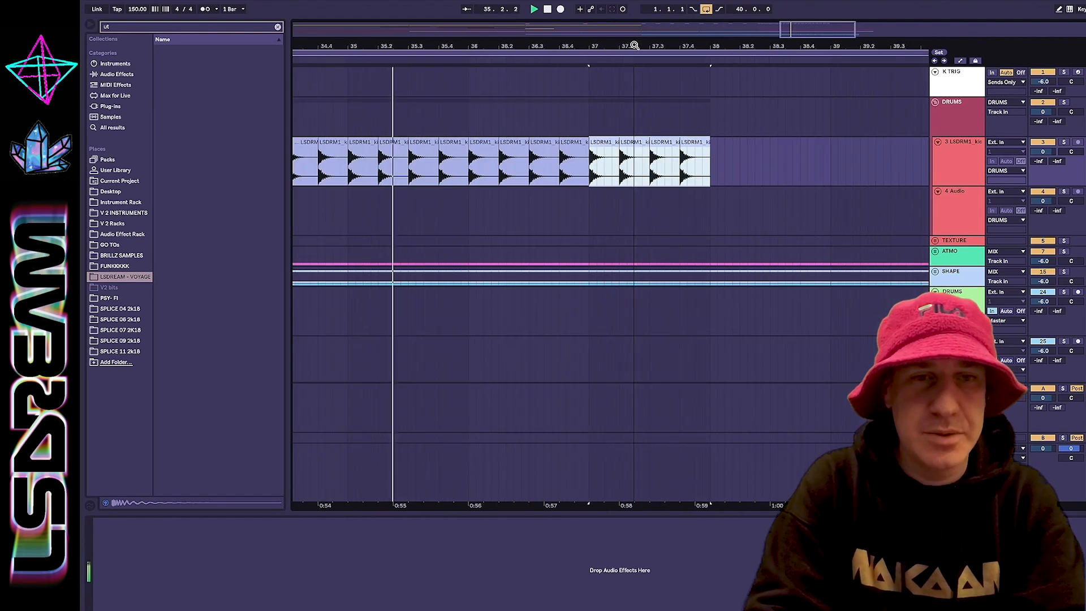
pyautogui.moveTo(604, 180); pyautogui.dragTo(591, 178)
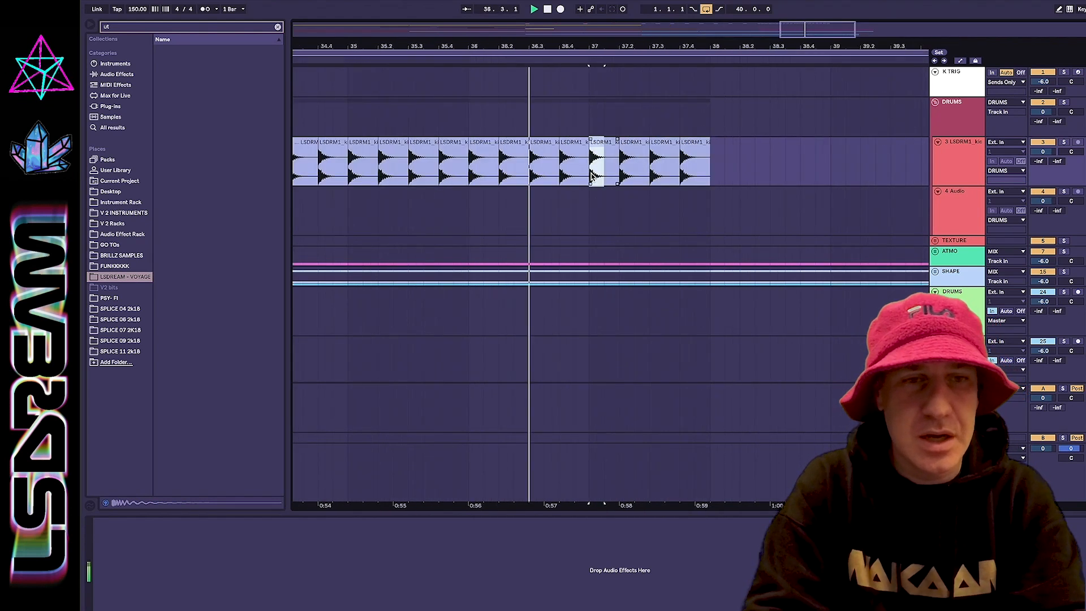
pyautogui.hotkey('ctrl', 'd')
pyautogui.hotkey('ctrl', 'd')
pyautogui.hotkey('ctrl', 'd')
pyautogui.hotkey('ctrl', 'd')
pyautogui.hotkey('ctrl', 'd')
pyautogui.hotkey('ctrl', 'd')
pyautogui.hscroll(4, 591, 177)
pyautogui.hscroll(2, 591, 177)
pyautogui.hotkey('ctrl', 'd')
pyautogui.hotkey('ctrl', 'd')
pyautogui.hotkey('ctrl', 'd')
pyautogui.hotkey('ctrl', 'd')
pyautogui.hotkey('ctrl', 'd')
pyautogui.hotkey('ctrl', 'd')
pyautogui.hotkey('ctrl', 'd')
pyautogui.hotkey('ctrl', 'd')
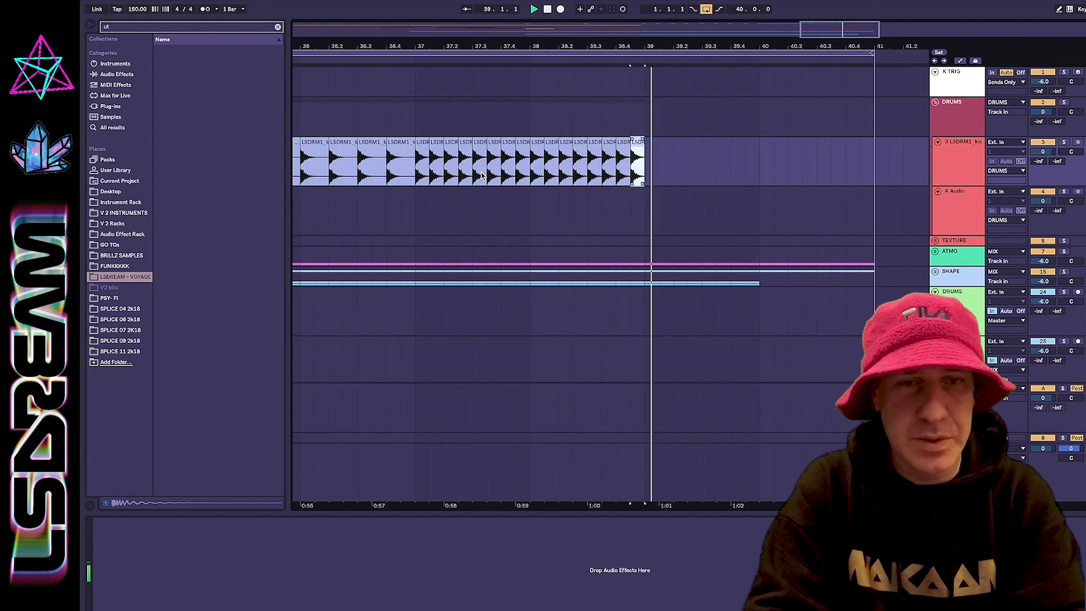
# - Select a sixteenth-note portion of the kick at bar 37 and duplicate it twice for a faster roll
pyautogui.click(420, 173)
pyautogui.moveTo(419, 172); pyautogui.dragTo(416, 172)
pyautogui.hotkey('ctrl', 'd')
pyautogui.hotkey('ctrl', 'd')
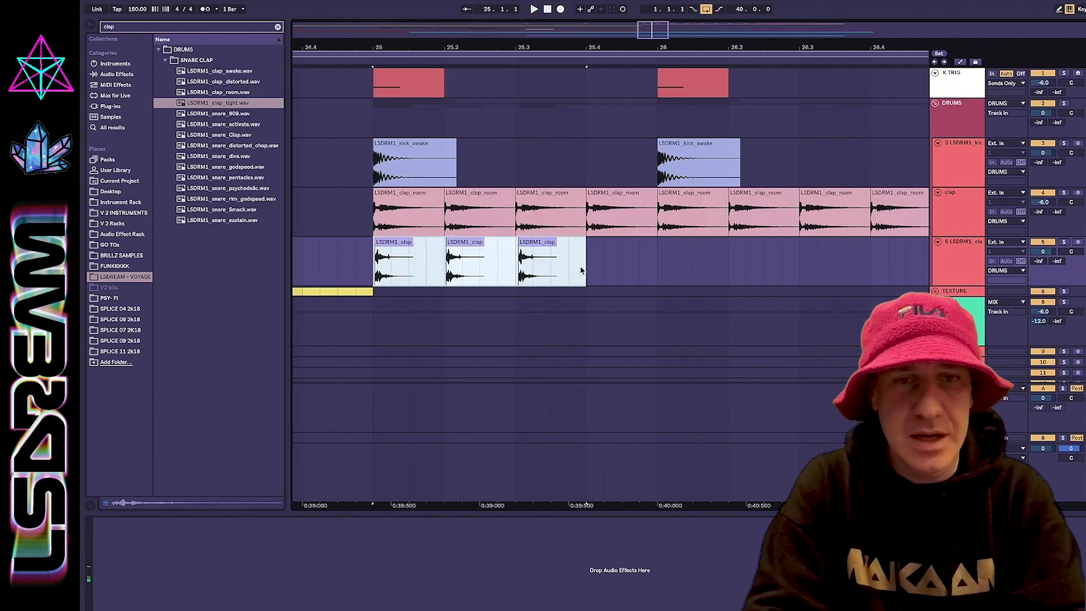
# - Duplicate the three-beat tight clap pattern at bar 25 repeatedly along track 5
pyautogui.hotkey('ctrl', 'd')
pyautogui.hotkey('ctrl', 'd')
pyautogui.hotkey('ctrl', 'd')
pyautogui.hotkey('ctrl', 'd')
pyautogui.hotkey('ctrl', 'd')
pyautogui.hotkey('ctrl', 'd')
pyautogui.hotkey('ctrl', 'd')
pyautogui.hotkey('ctrl', 'd')
pyautogui.hotkey('ctrl', 'd')
pyautogui.hotkey('ctrl', 'd')
pyautogui.hotkey('ctrl', 'd')
pyautogui.hotkey('ctrl', 'd')
pyautogui.hotkey('ctrl', 'd')
pyautogui.hotkey('ctrl', 'd')
pyautogui.hotkey('ctrl', 'd')
pyautogui.hotkey('ctrl', 'd')
pyautogui.hotkey('ctrl', 'd')
pyautogui.hotkey('ctrl', 'd')
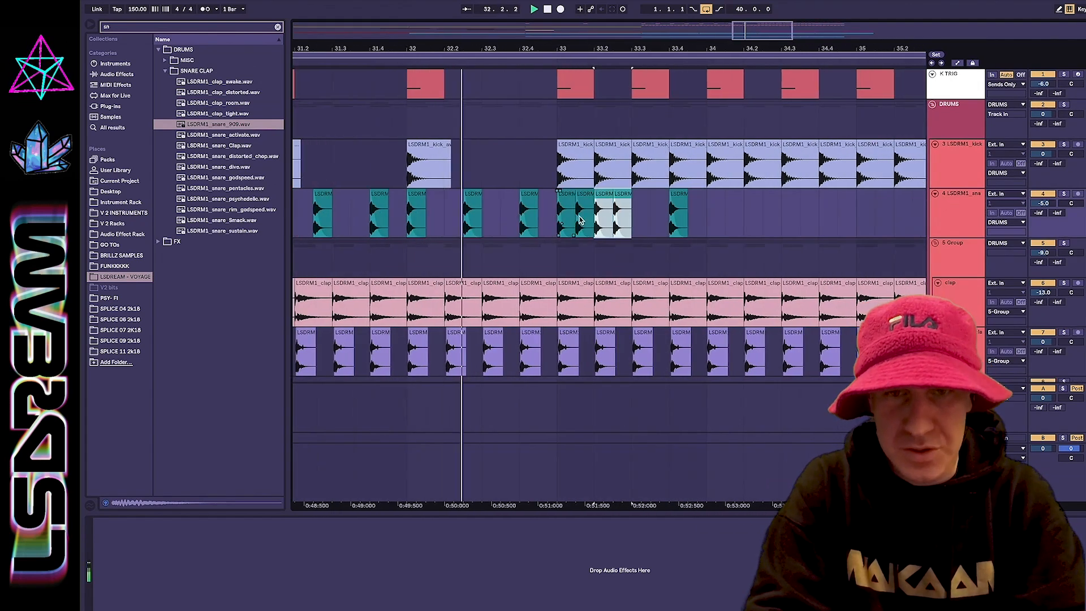
# - Duplicate the pair of snare clips at beat 33.2 repeatedly to build a continuous half-beat snare roll
pyautogui.hotkey('ctrl', 'd')
pyautogui.hotkey('ctrl', 'd')
pyautogui.hotkey('ctrl', 'd')
pyautogui.hotkey('ctrl', 'd')
pyautogui.hotkey('ctrl', 'd')
pyautogui.hotkey('ctrl', 'd')
pyautogui.hotkey('ctrl', 'd')
pyautogui.hotkey('ctrl', 'd')
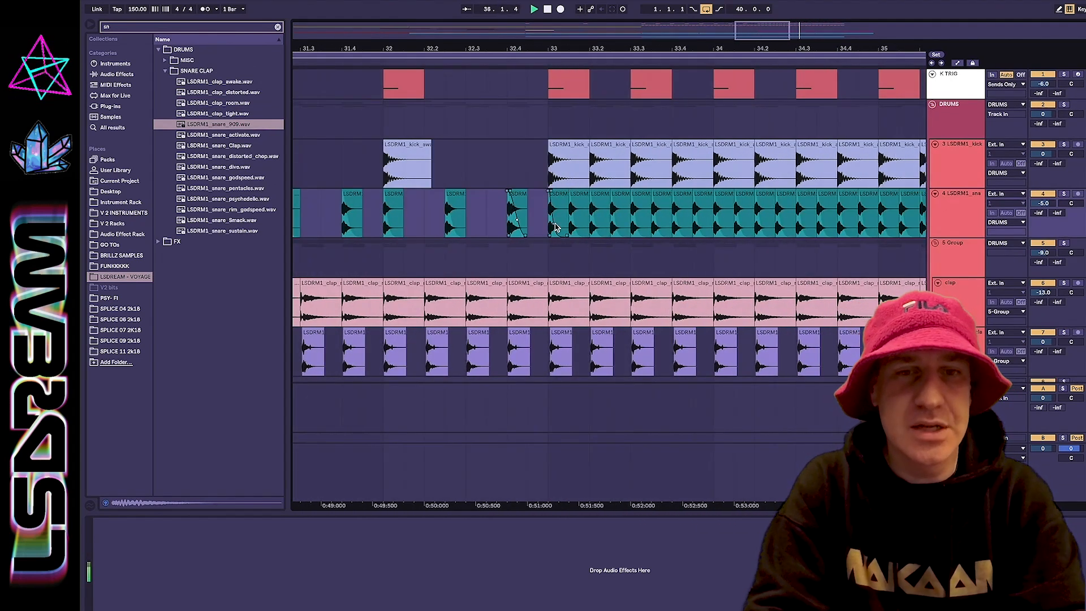
# - Adjust the fades of the snare clips around bar 33 and play the section back
pyautogui.click(559, 206)
pyautogui.press('space')
pyautogui.click(622, 208)
pyautogui.hscroll(2, 610, 203)
pyautogui.moveTo(555, 205); pyautogui.dragTo(616, 207)
pyautogui.click(491, 218)
pyautogui.press('space')
pyautogui.hscroll(2, 517, 224)
# - Select the snares of bar 33 as one block and duplicate it towards bar 37
pyautogui.click(536, 220)
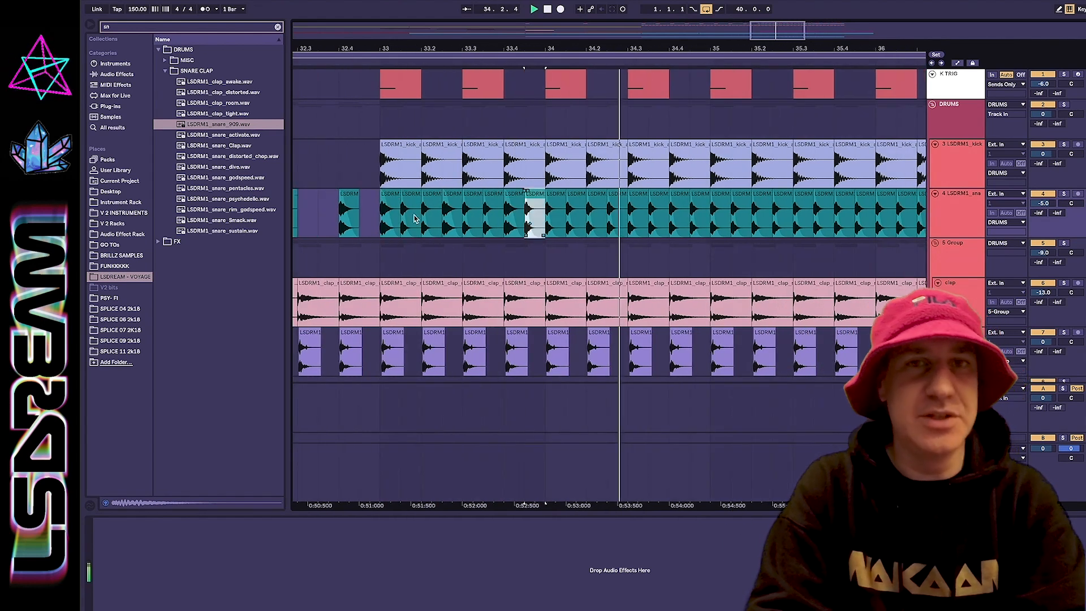
pyautogui.keyDown('shift'); pyautogui.click(391, 219); pyautogui.keyUp('shift')
pyautogui.hotkey('ctrl', 'd')
pyautogui.hotkey('ctrl', 'd')
pyautogui.hscroll(1, 610, 224)
pyautogui.hotkey('ctrl', 'd')
# - Cut the snare at bar 37 down to sixteenth notes, duplicate it twice and play the roll back
pyautogui.hscroll(3, 610, 225)
pyautogui.scroll(2, 610, 224)
pyautogui.click(543, 207)
pyautogui.moveTo(543, 207); pyautogui.dragTo(612, 208)
pyautogui.moveTo(611, 230); pyautogui.dragTo(587, 232)
pyautogui.hotkey('ctrl', 'd')
pyautogui.hotkey('ctrl', 'd')
pyautogui.click(587, 231)
pyautogui.press('space')
pyautogui.press('space')
pyautogui.press('space')
# - Duplicate the selected sixteenth-note snare at bar 37 five more times
pyautogui.click(605, 203)
pyautogui.click(591, 200)
pyautogui.hotkey('ctrl', 'd')
pyautogui.hotkey('ctrl', 'd')
pyautogui.hotkey('ctrl', 'd')
pyautogui.hotkey('ctrl', 'd')
pyautogui.hotkey('ctrl', 'd')
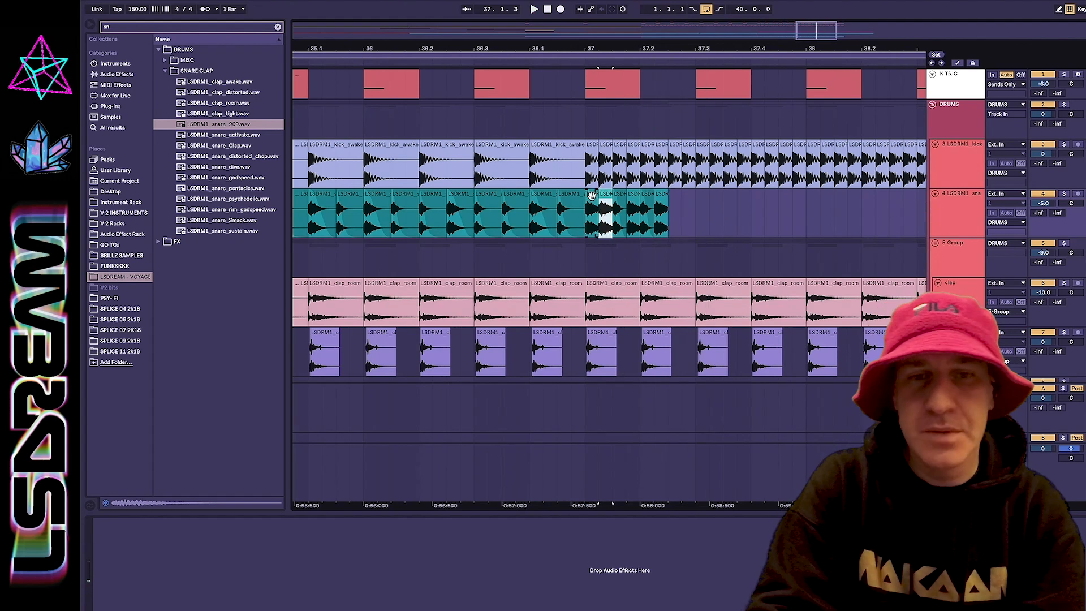
# - Duplicate the block of sixteenth-note snares from bar 37 up to bar 39 and delete the excess beyond it
pyautogui.hscroll(3, 588, 215)
pyautogui.keyDown('shift'); pyautogui.click(447, 218); pyautogui.keyUp('shift')
pyautogui.hotkey('ctrl', 'd')
pyautogui.hotkey('ctrl', 'd')
pyautogui.hotkey('ctrl', 'd')
pyautogui.hotkey('ctrl', 'd')
pyautogui.hotkey('ctrl', 'd')
pyautogui.moveTo(742, 219); pyautogui.dragTo(818, 219)
pyautogui.press('Delete')
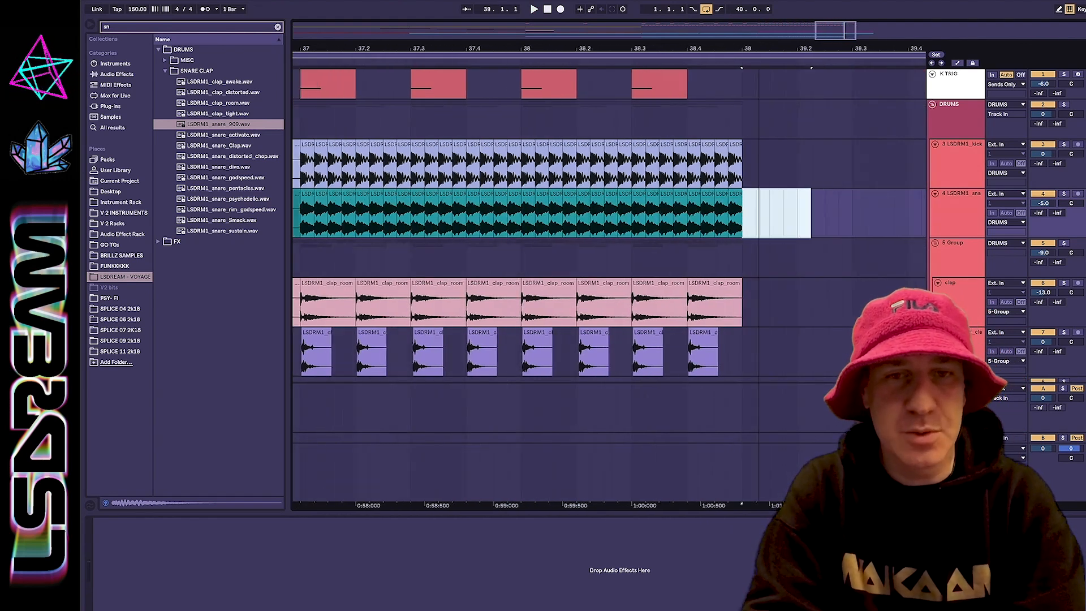
# - Select the kick clip at bar 25 in the full arrangement and insert an audio track below track 16 in the ATMO group
pyautogui.press('w')
pyautogui.click(544, 226)
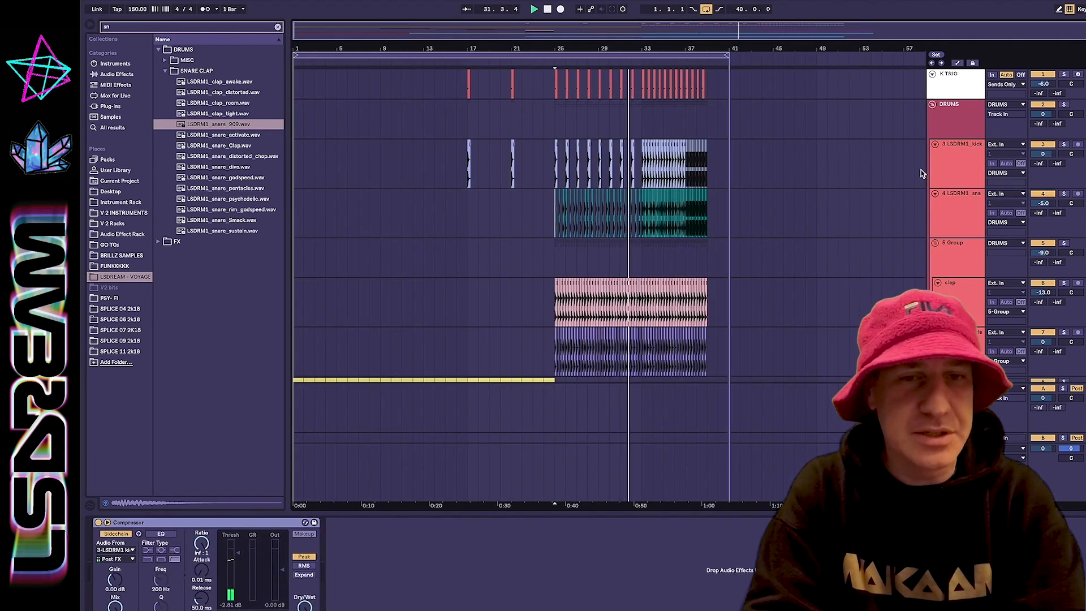
pyautogui.click(556, 144)
pyautogui.scroll(-5, 747, 262)
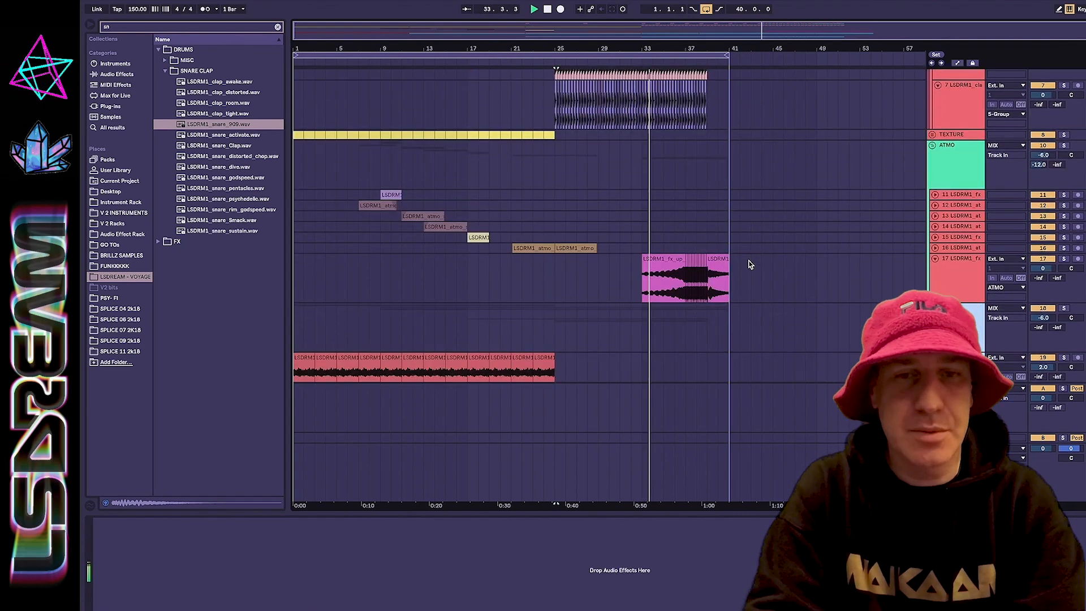
pyautogui.click(953, 250)
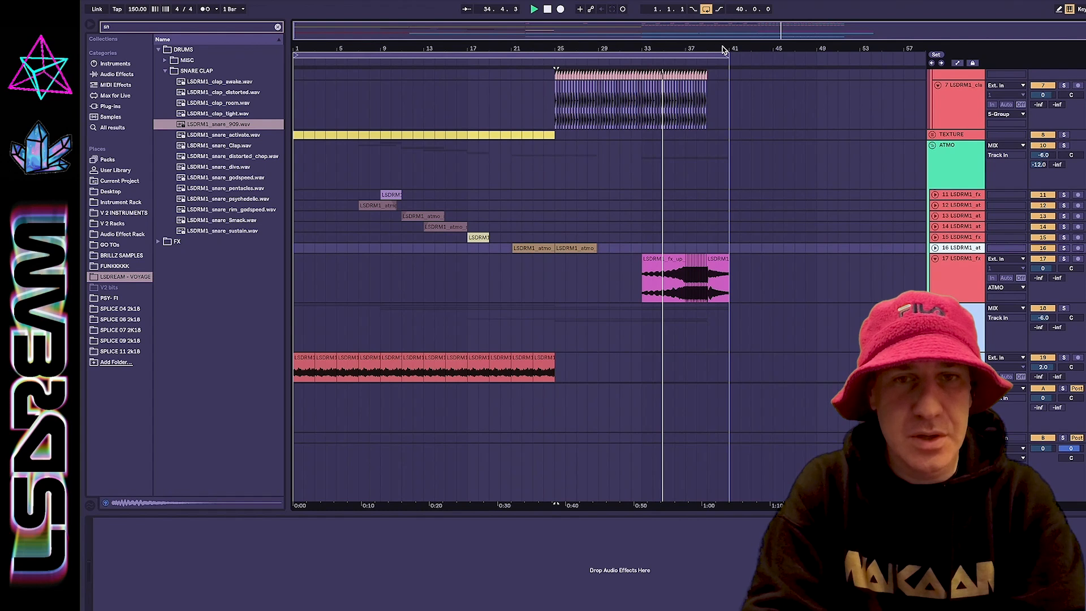
pyautogui.press('super+t')
# - Paste the copied clip at bar 37 on the new ATMO track and duplicate it twice
pyautogui.moveTo(715, 47); pyautogui.dragTo(715, 90)
pyautogui.hscroll(-5, 482, 336)
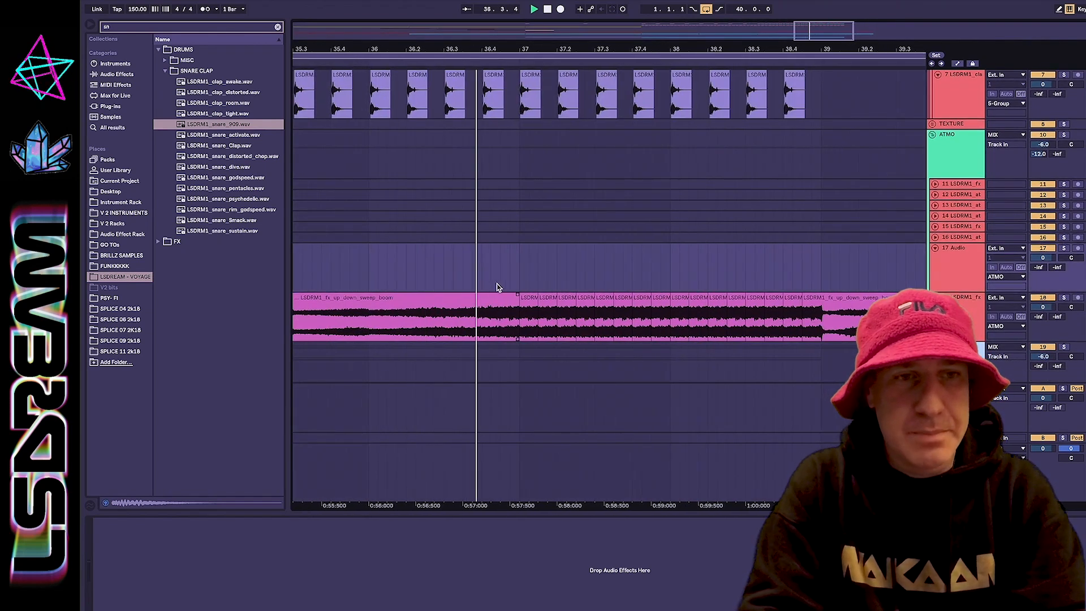
pyautogui.click(514, 281)
pyautogui.press('super+v')
pyautogui.press('super+z')
pyautogui.click(522, 282)
pyautogui.press('super+v')
pyautogui.press('super+d')
pyautogui.press('super+d')
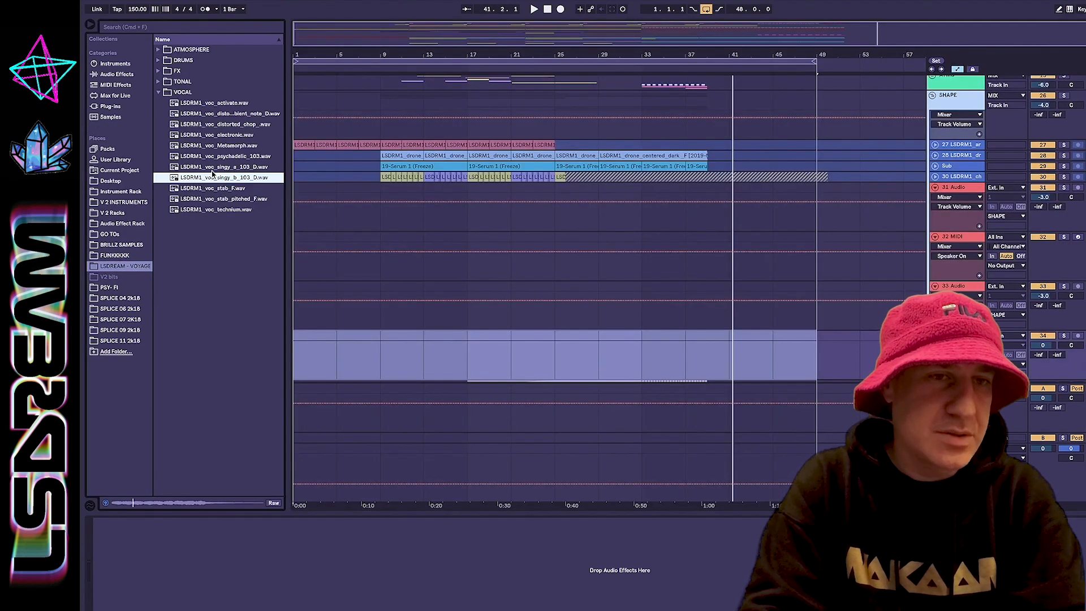
# - Audition the VOCAL samples and place LSDRM1_voc_activate.wav near bar 45 on track 34
pyautogui.click(214, 166)
pyautogui.click(215, 156)
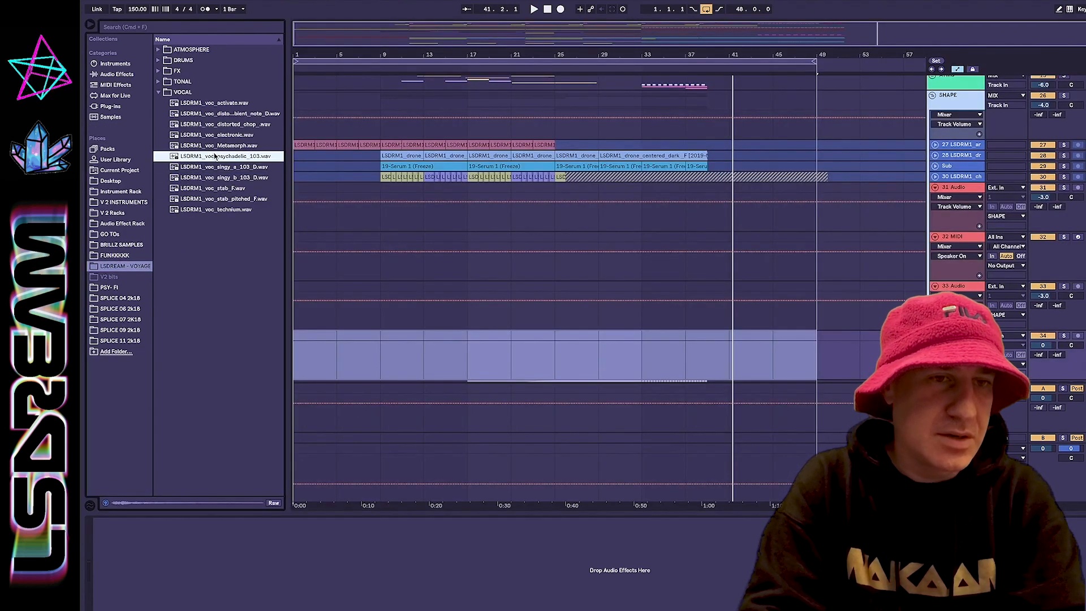
pyautogui.click(215, 146)
pyautogui.click(215, 135)
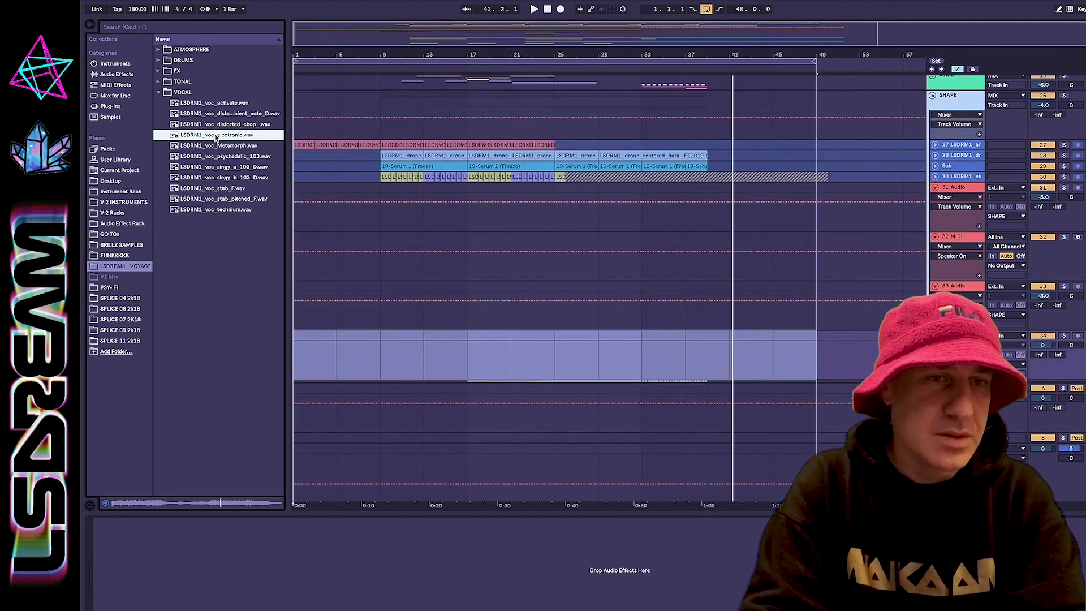
pyautogui.click(217, 124)
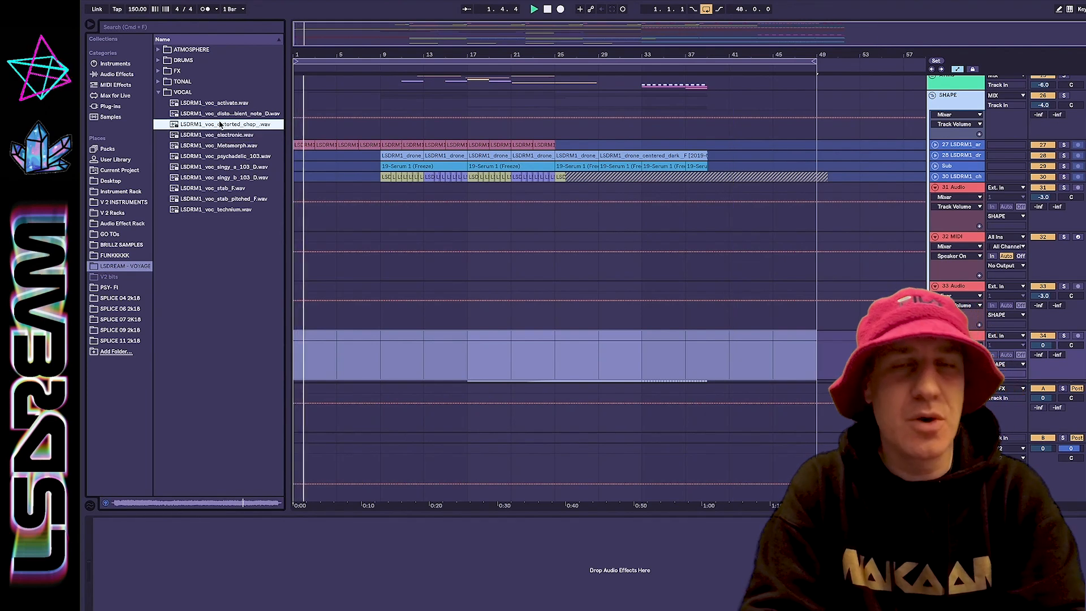
pyautogui.click(218, 114)
pyautogui.click(218, 104)
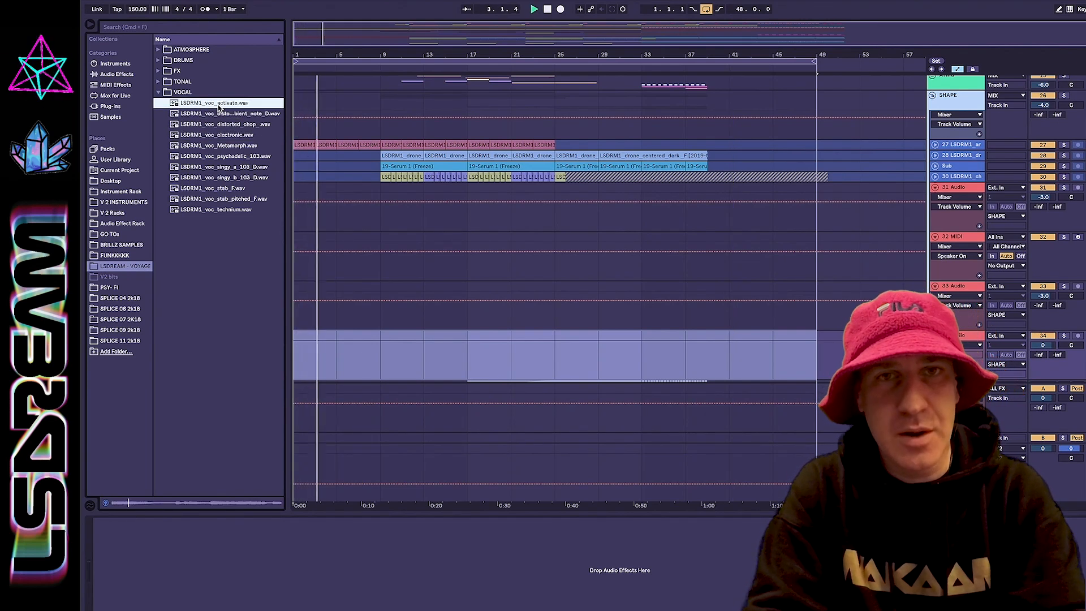
pyautogui.click(778, 357)
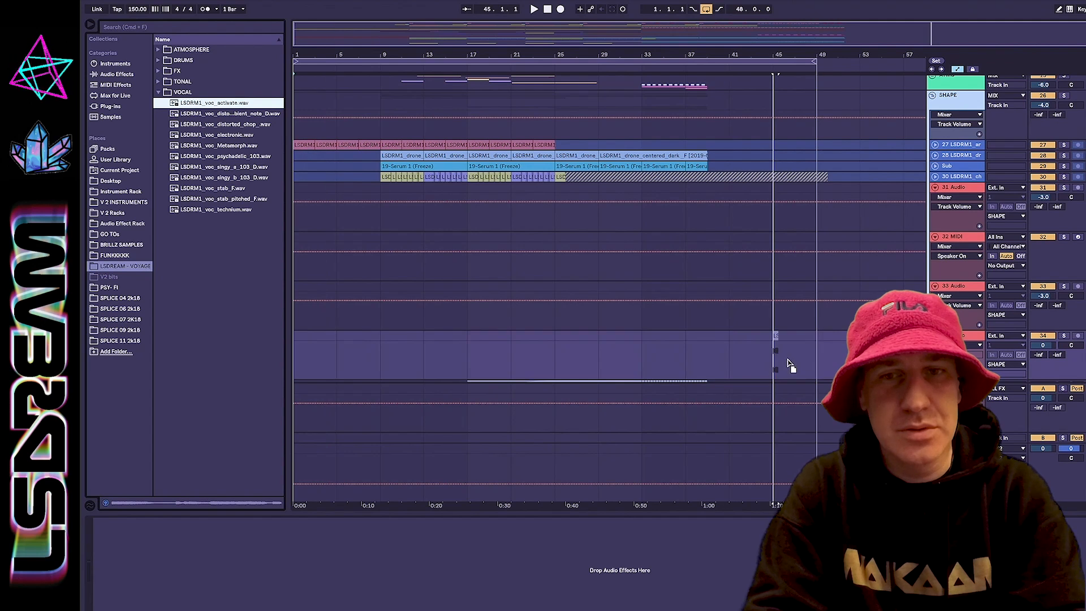
pyautogui.moveTo(788, 360); pyautogui.dragTo(771, 340)
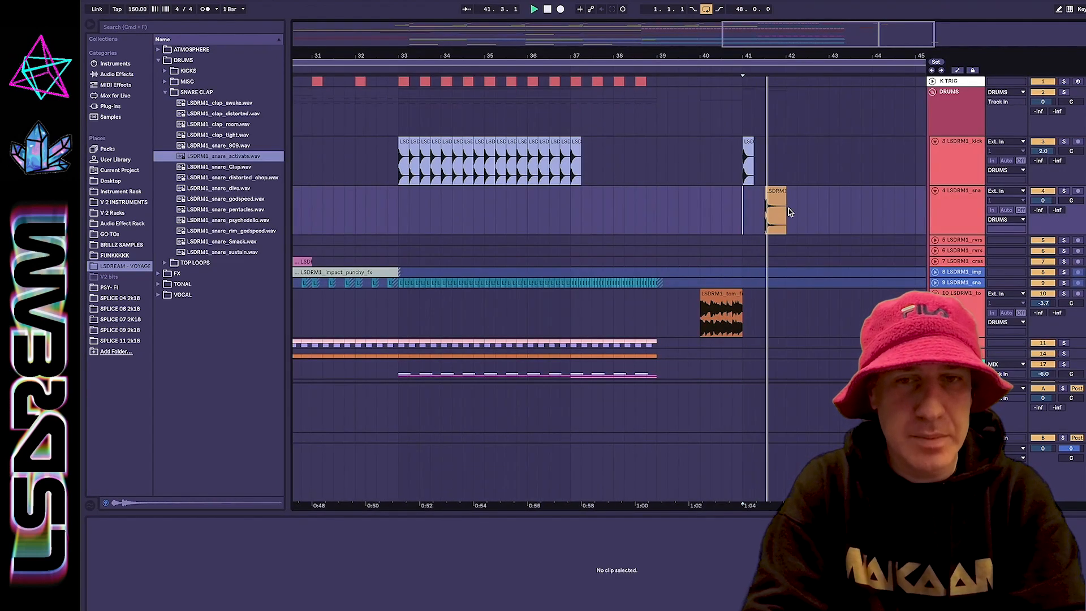
# - Duplicate the snare clip at beat 41.3 along track 4, and copy the kick and snare pattern of bars 41–45 to bar 45
pyautogui.click(774, 214)
pyautogui.press('super+d')
pyautogui.press('super+d')
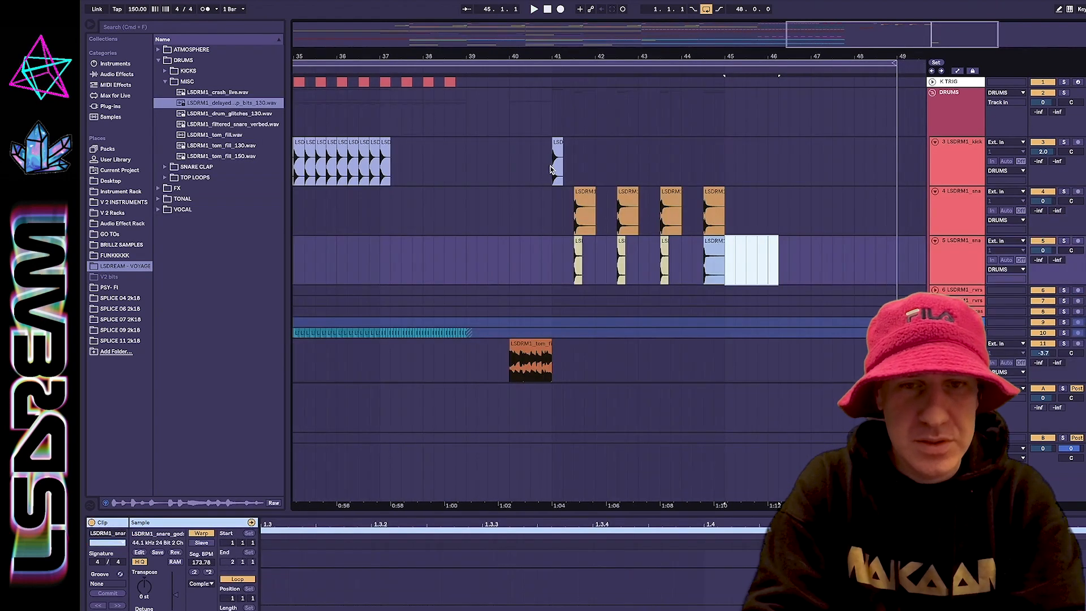
pyautogui.moveTo(554, 143); pyautogui.dragTo(729, 243)
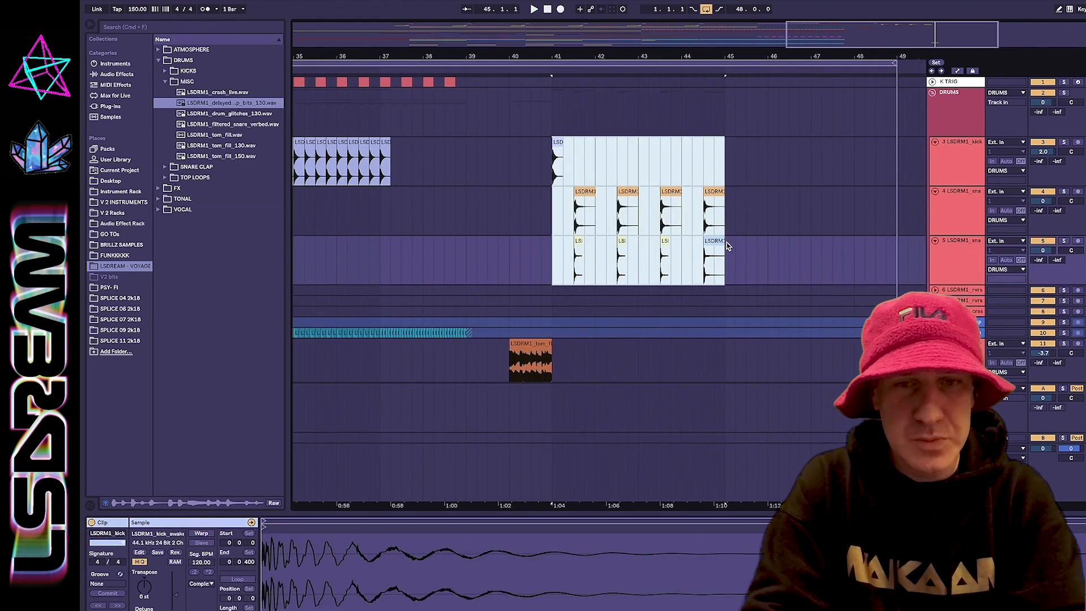
pyautogui.press('super+d')
# - Place the delayed bits_130 drum sample at bar 44 on a new track below the snares and LSDRM1_drum_glitches_130.wav at bar 47
pyautogui.moveTo(221, 104); pyautogui.dragTo(682, 326)
pyautogui.press('space')
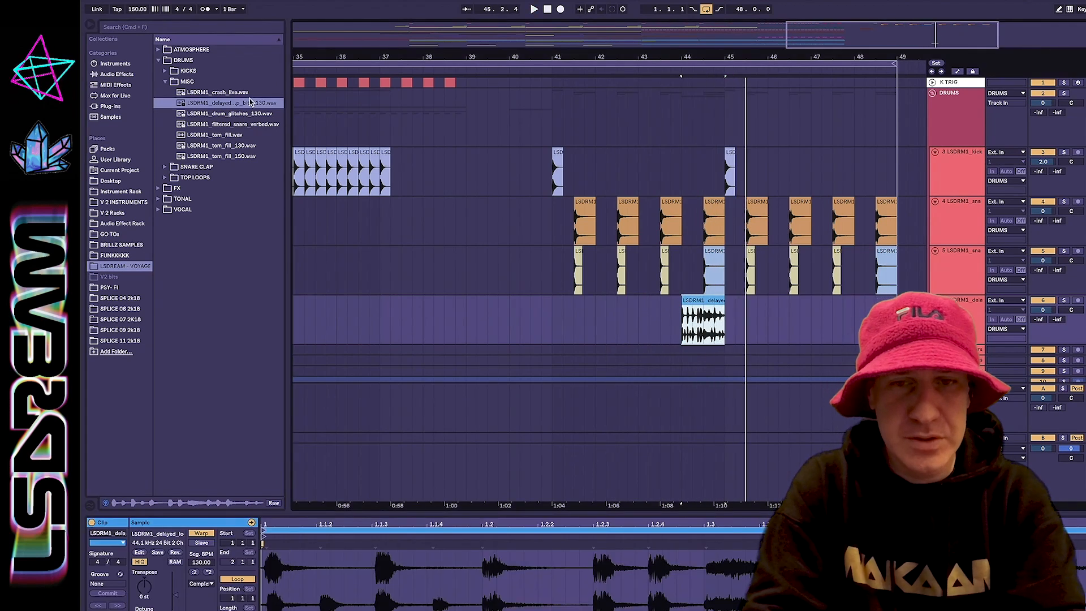
pyautogui.click(240, 114)
pyautogui.moveTo(417, 177); pyautogui.dragTo(815, 330)
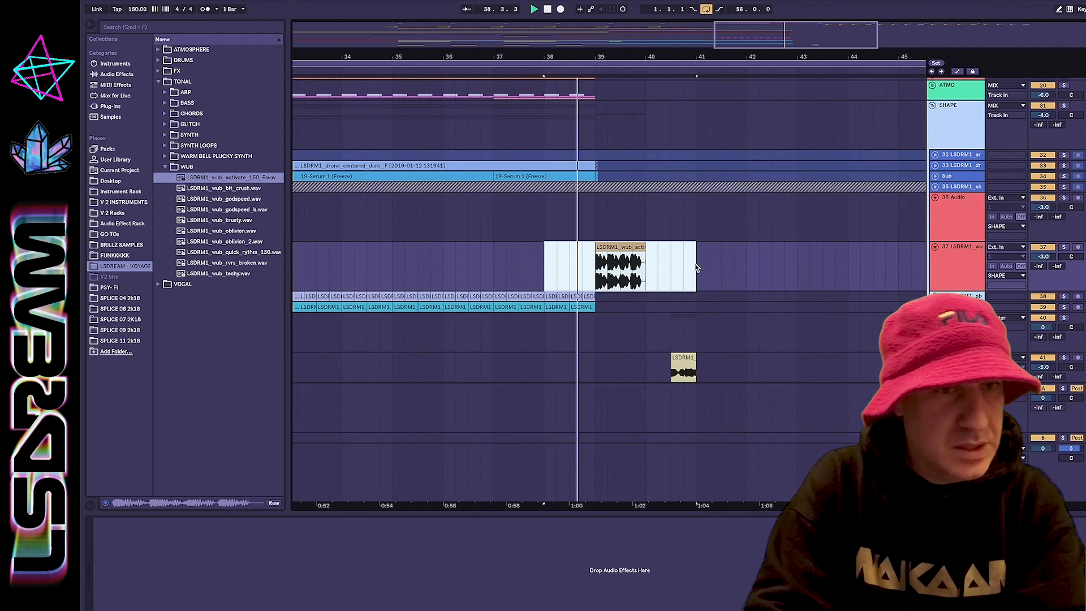
# - Loop bars 38 to 41 and build a stuttering wub pattern on track 37 from copied slices of the wub_activate clip around bar 39
pyautogui.press('super+l')
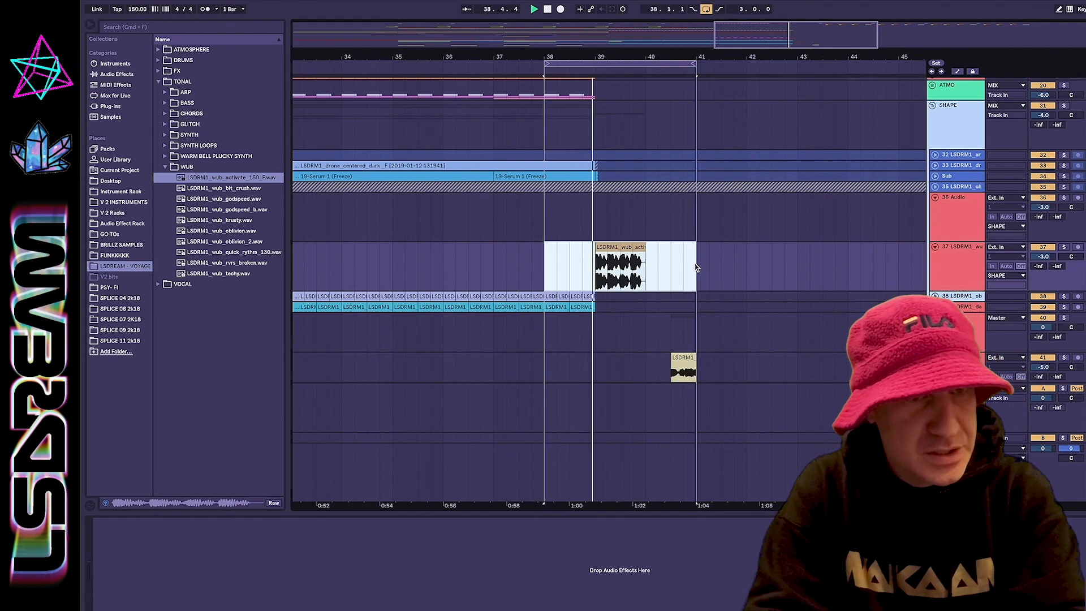
pyautogui.hscroll(3, 538, 260)
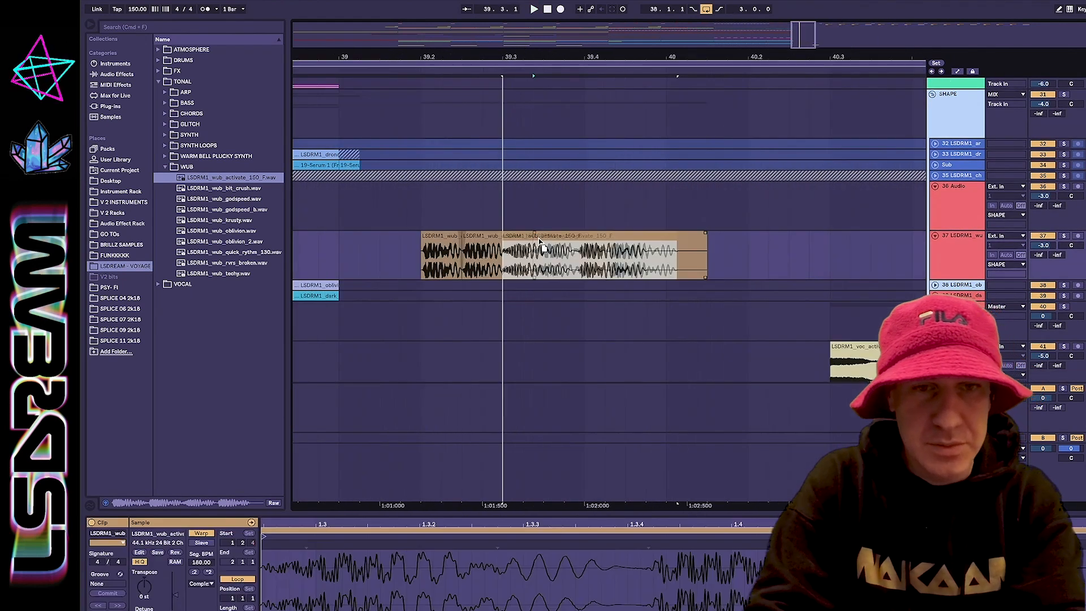
pyautogui.click(441, 236)
pyautogui.click(544, 254)
pyautogui.click(666, 255)
pyautogui.press('super+v')
pyautogui.moveTo(503, 266)
pyautogui.mouseDown()
pyautogui.moveTo(584, 266)
pyautogui.moveTo(653, 236)
pyautogui.moveTo(611, 236)
pyautogui.moveTo(659, 236)
pyautogui.mouseUp()
pyautogui.press('super+d')
pyautogui.click(401, 255)
pyautogui.press('space')
pyautogui.moveTo(705, 233); pyautogui.dragTo(595, 236)
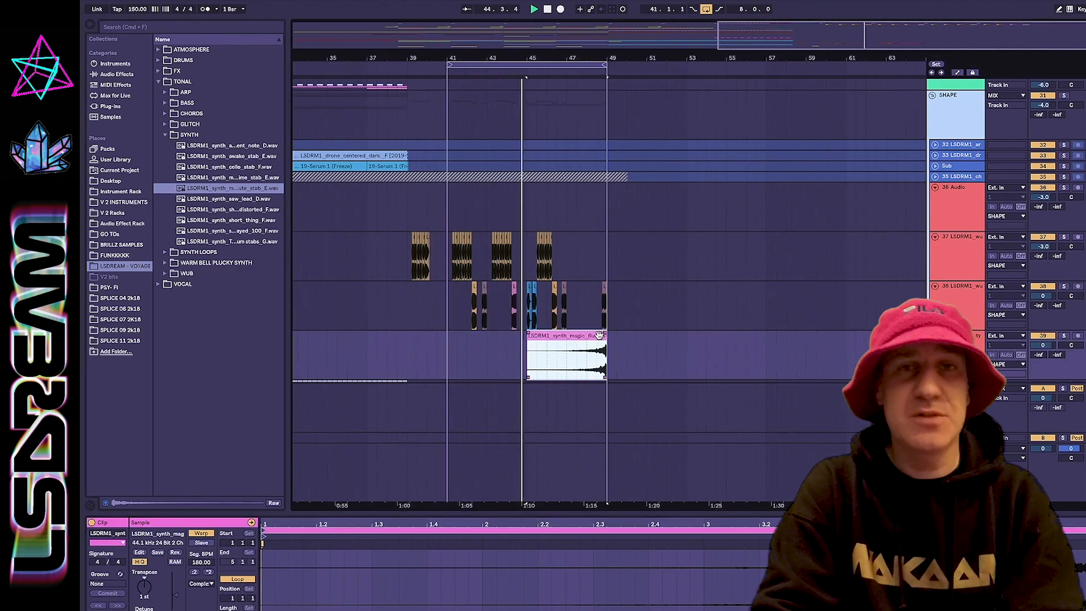
# - Audition the short synth samples and add one near bar 41 on the synth track
pyautogui.click(258, 210)
pyautogui.press('Down')
pyautogui.press('Down')
pyautogui.press('Up')
pyautogui.press('Up')
pyautogui.press('Up')
pyautogui.press('Up')
pyautogui.moveTo(244, 167); pyautogui.dragTo(461, 345)
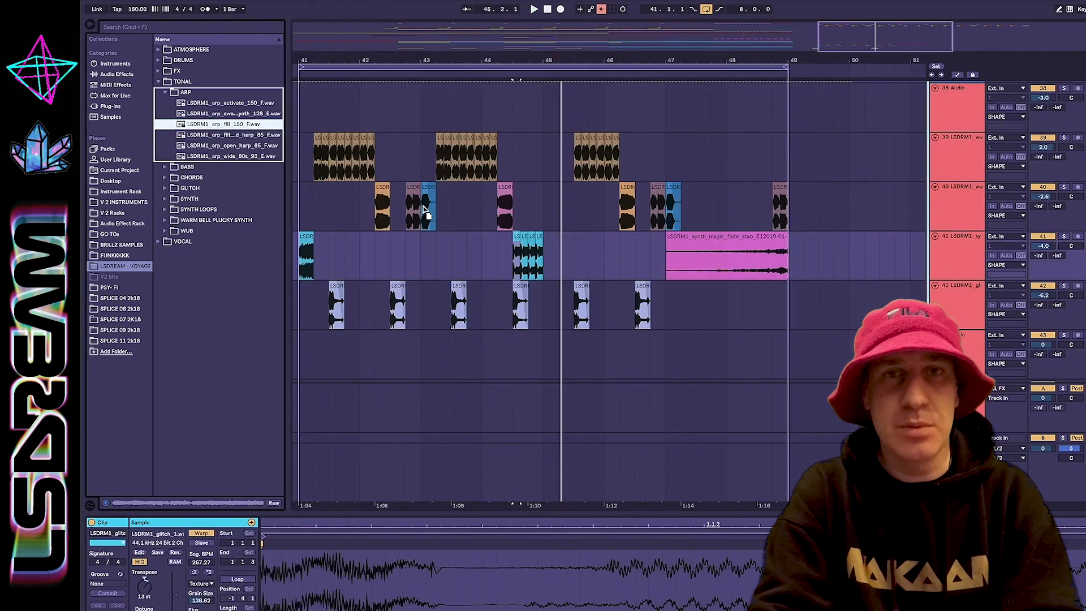
# - Place a half-bar slice of LSDRM1_arp_fill_150_F.wav at beat 44.3 on track 42, discarding the rest, and adjust its pitch
pyautogui.moveTo(426, 212); pyautogui.dragTo(500, 257)
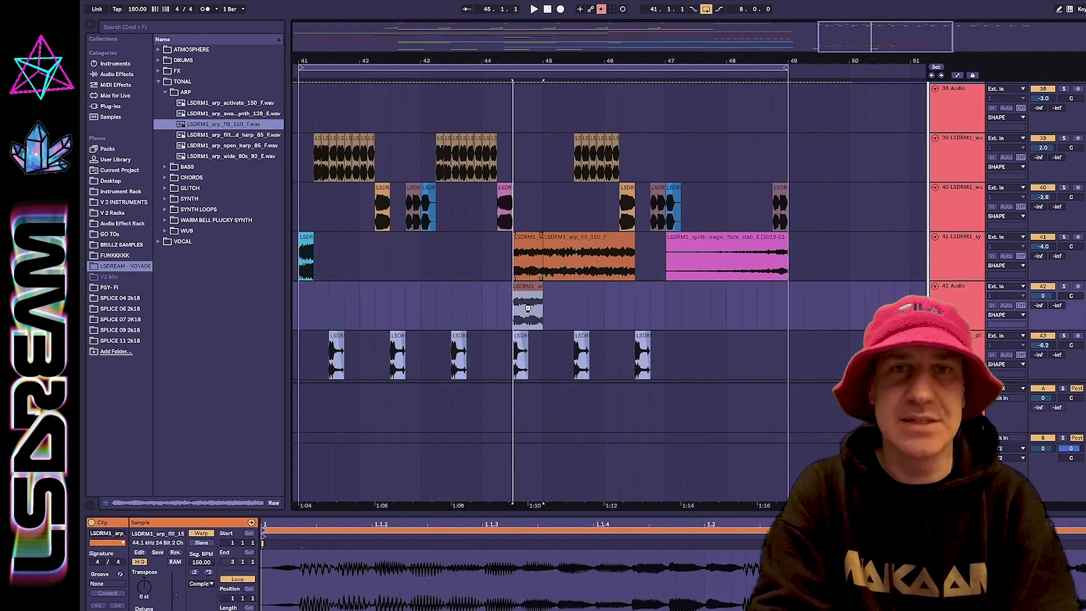
pyautogui.moveTo(528, 309); pyautogui.dragTo(527, 308)
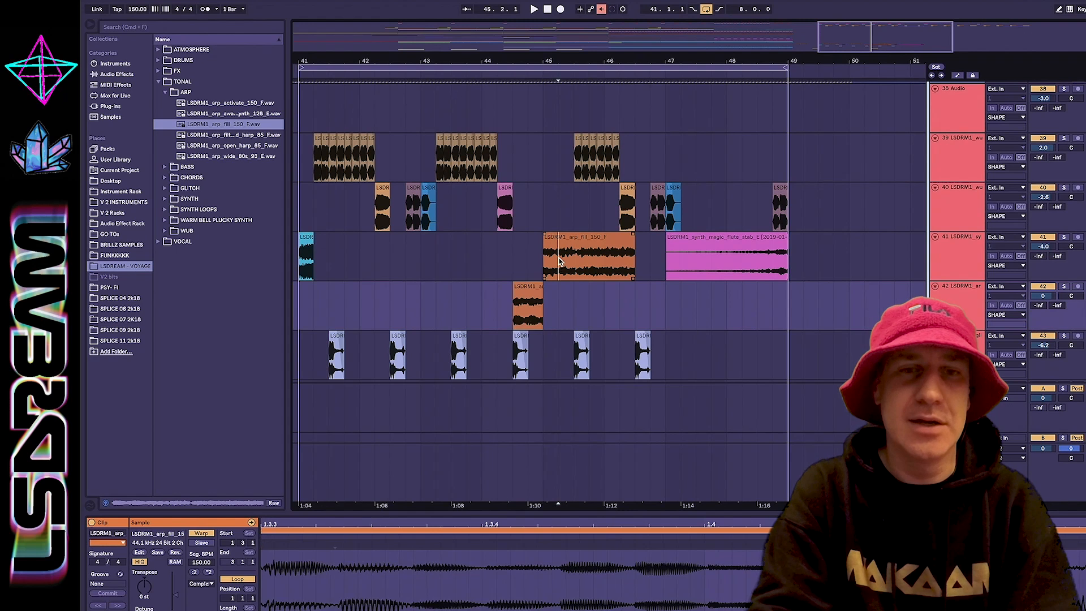
pyautogui.click(559, 261)
pyautogui.click(559, 244)
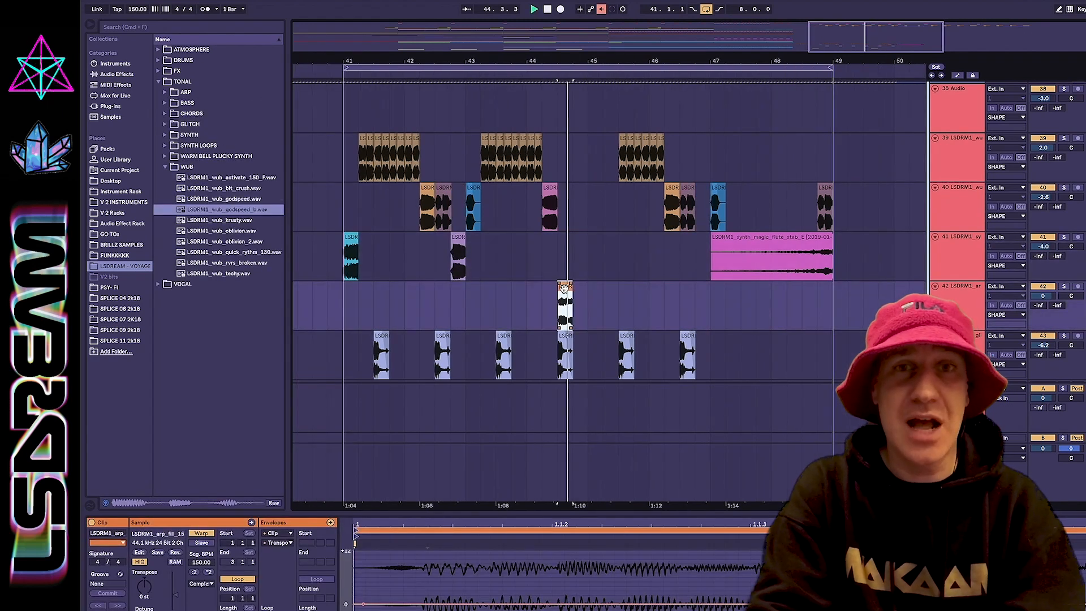
pyautogui.moveTo(142, 596); pyautogui.dragTo(143, 591)
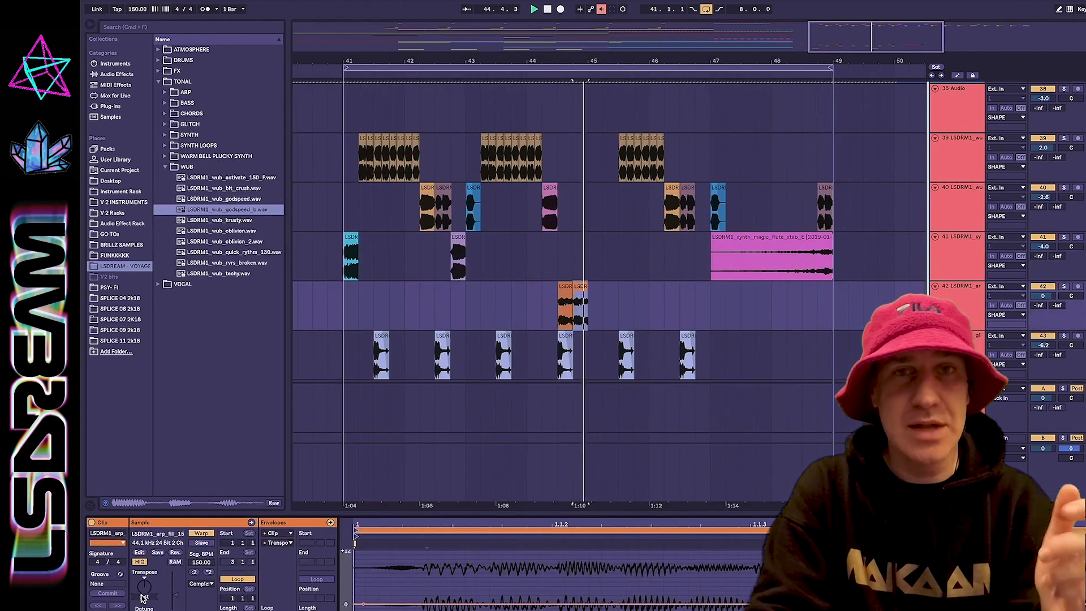
pyautogui.click(538, 309)
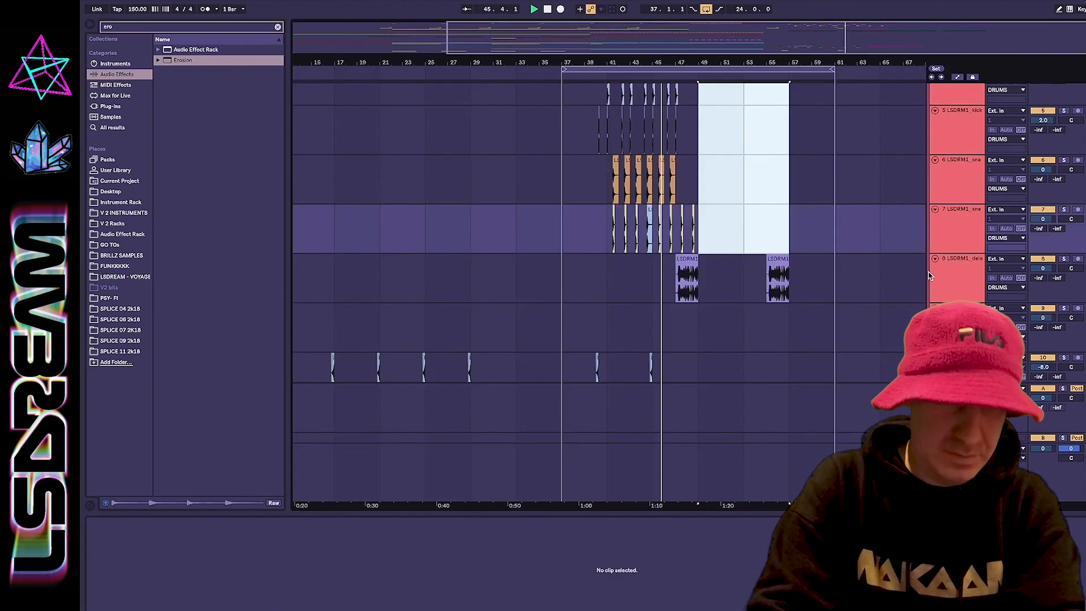
# - Fold all the tracks and duplicate the kick, snare, glitch and crash clips of bars 41–49 to bar 49
pyautogui.keyDown('alt'); pyautogui.click(936, 262); pyautogui.keyUp('alt')
pyautogui.moveTo(699, 169); pyautogui.dragTo(606, 263)
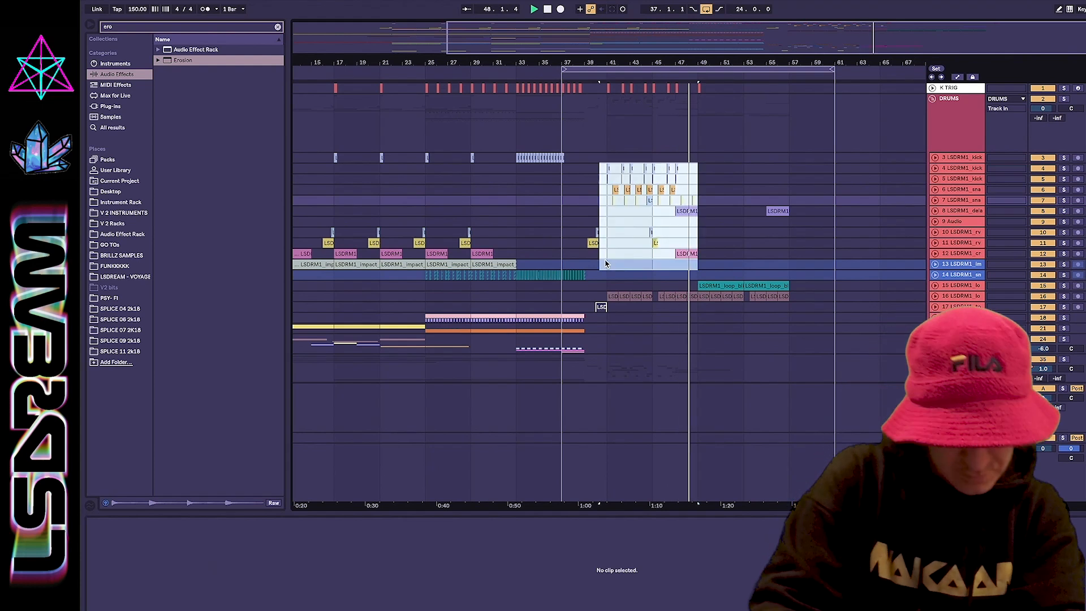
pyautogui.hotkey('ctrl', 'd')
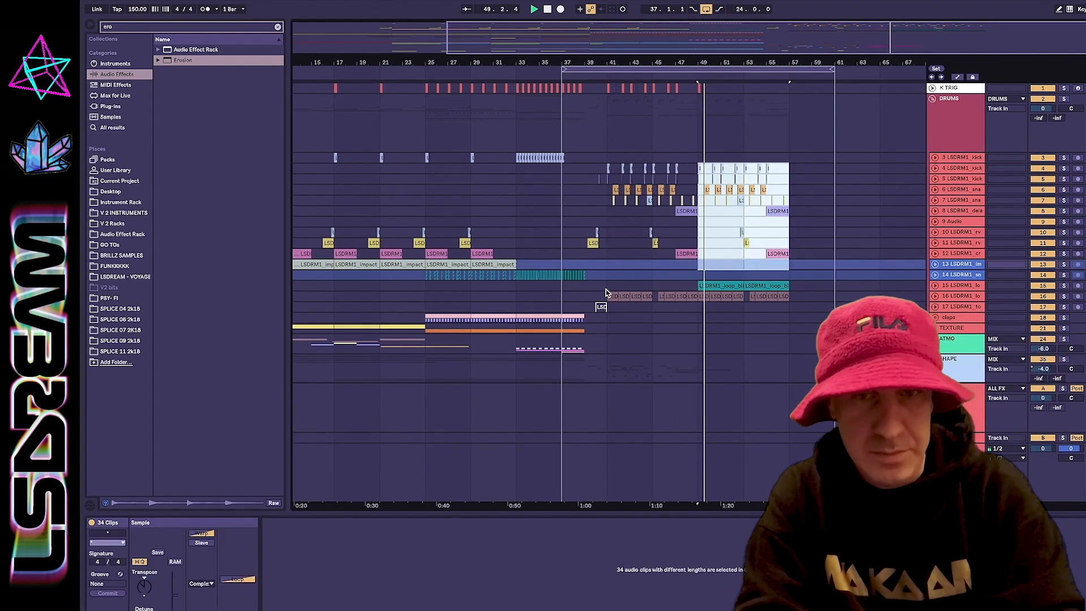
pyautogui.scroll(-10, 910, 283)
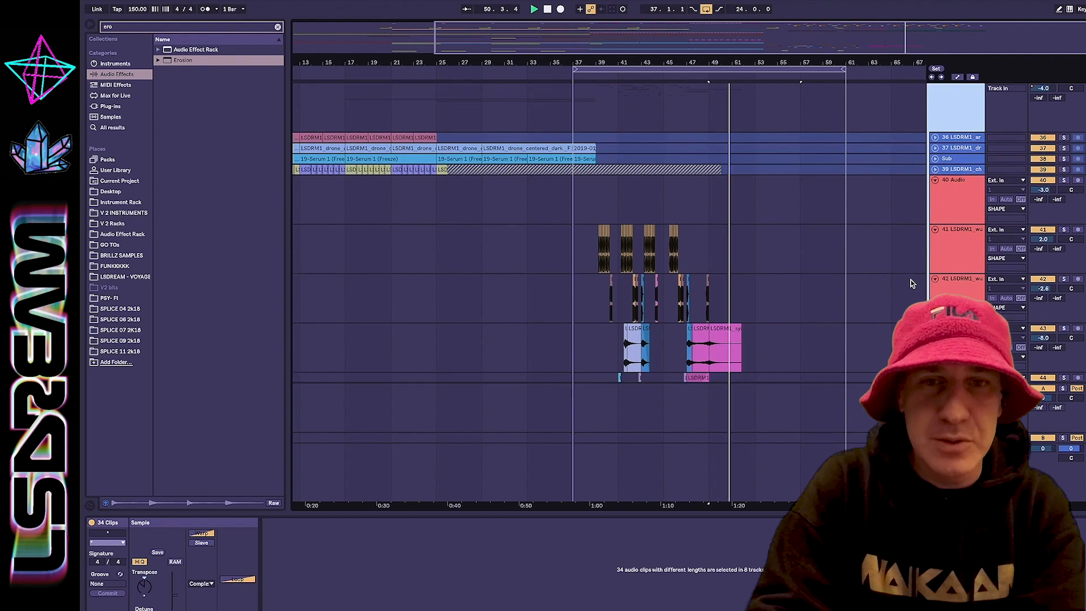
pyautogui.scroll(-3, 911, 283)
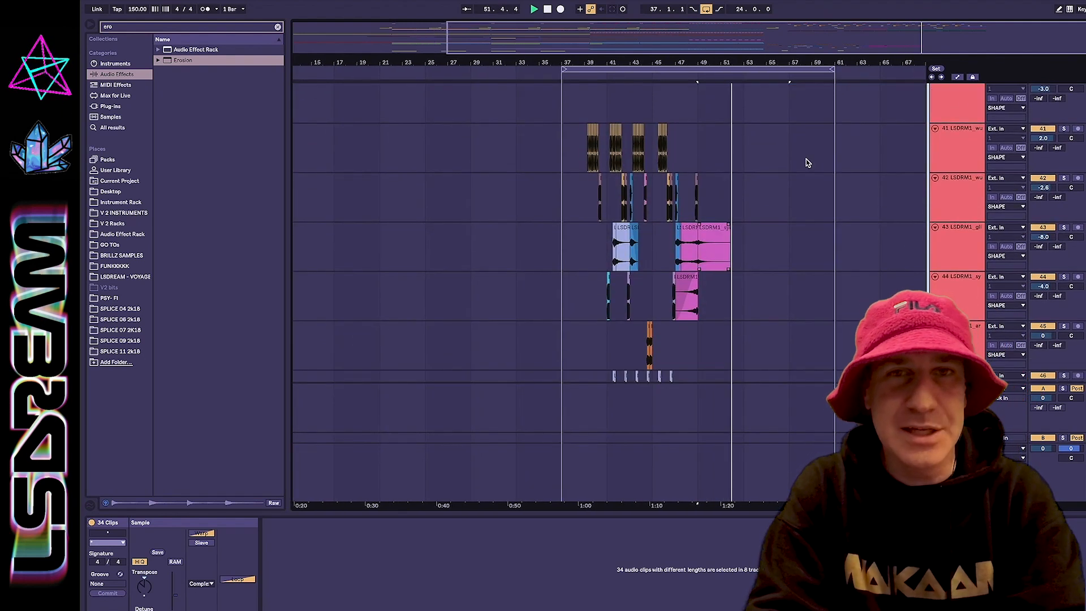
pyautogui.scroll(6, 800, 196)
pyautogui.scroll(7, 800, 196)
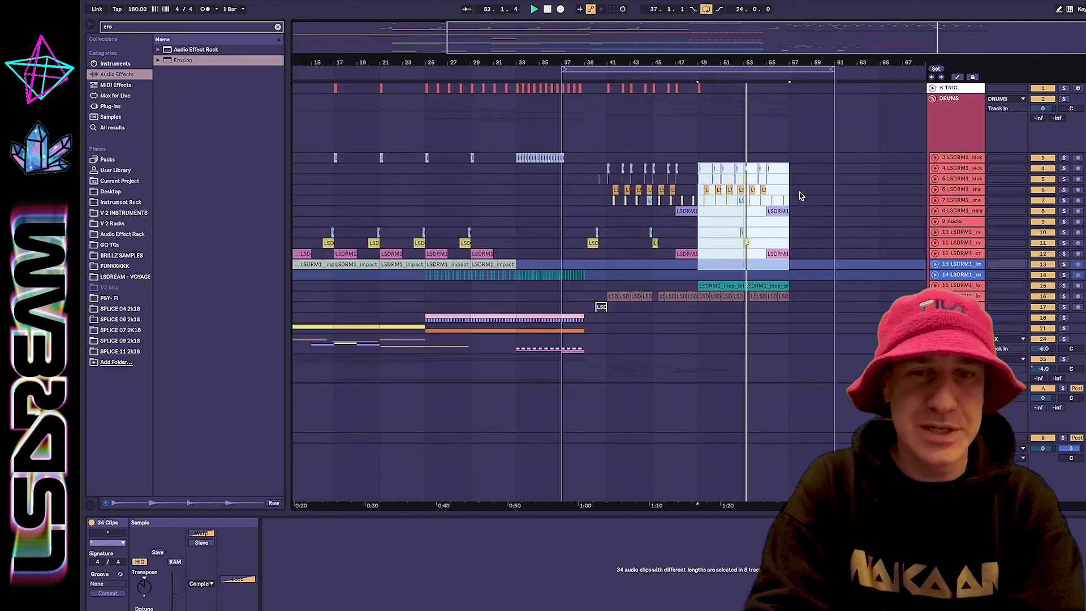
pyautogui.click(934, 211)
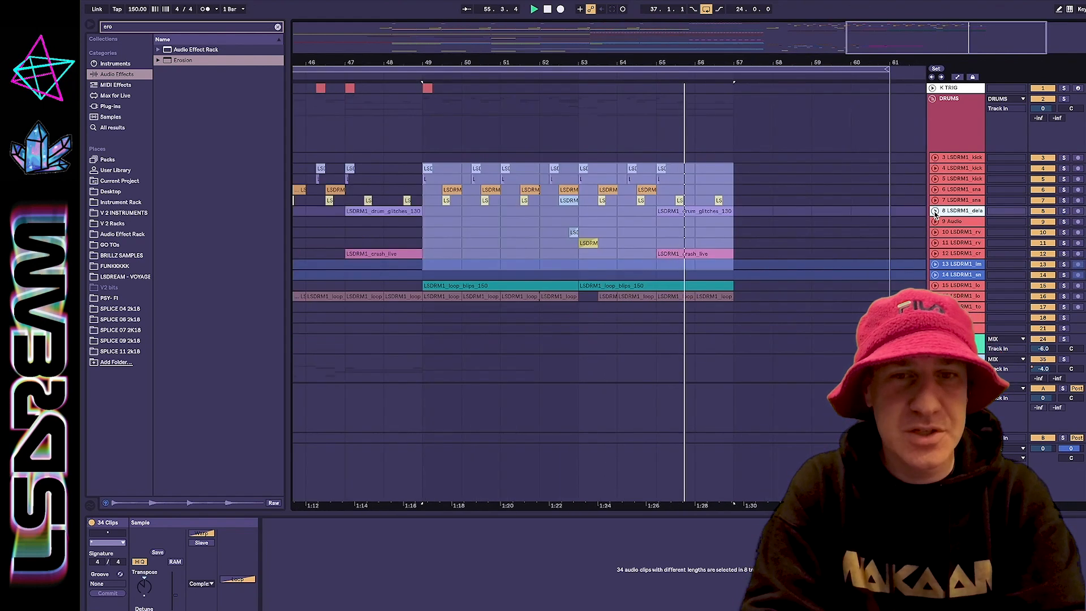
pyautogui.click(935, 210)
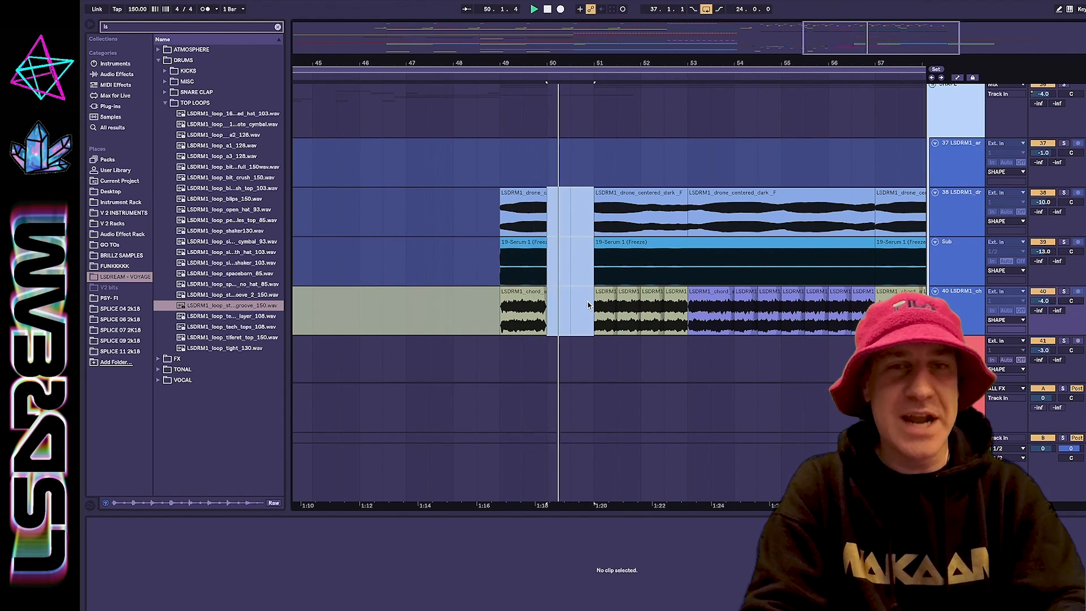
# - Cut short rhythmic gaps into the drone, sub and chord clips between bars 49 and 51
pyautogui.moveTo(596, 216); pyautogui.dragTo(621, 303)
pyautogui.moveTo(524, 216); pyautogui.dragTo(547, 294)
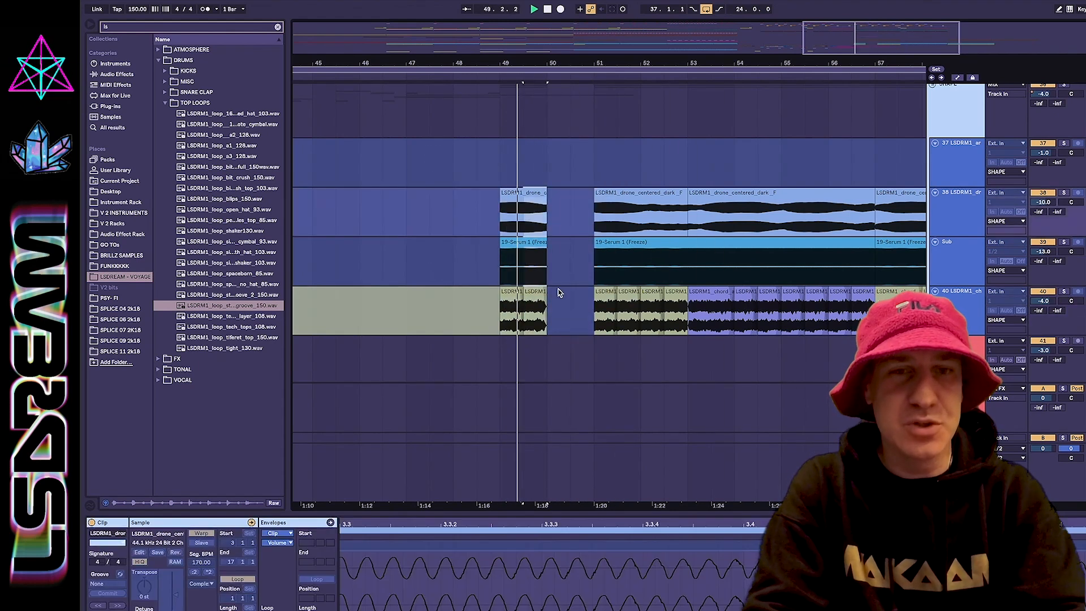
pyautogui.press('Delete')
pyautogui.hotkey('ctrl', 'd')
pyautogui.moveTo(819, 215); pyautogui.dragTo(863, 263)
pyautogui.scroll(-1, 555, 235)
# - Repeat the chopped rhythm of bars 49–51 in the drone, sub and chord clips from bar 51
pyautogui.click(384, 206)
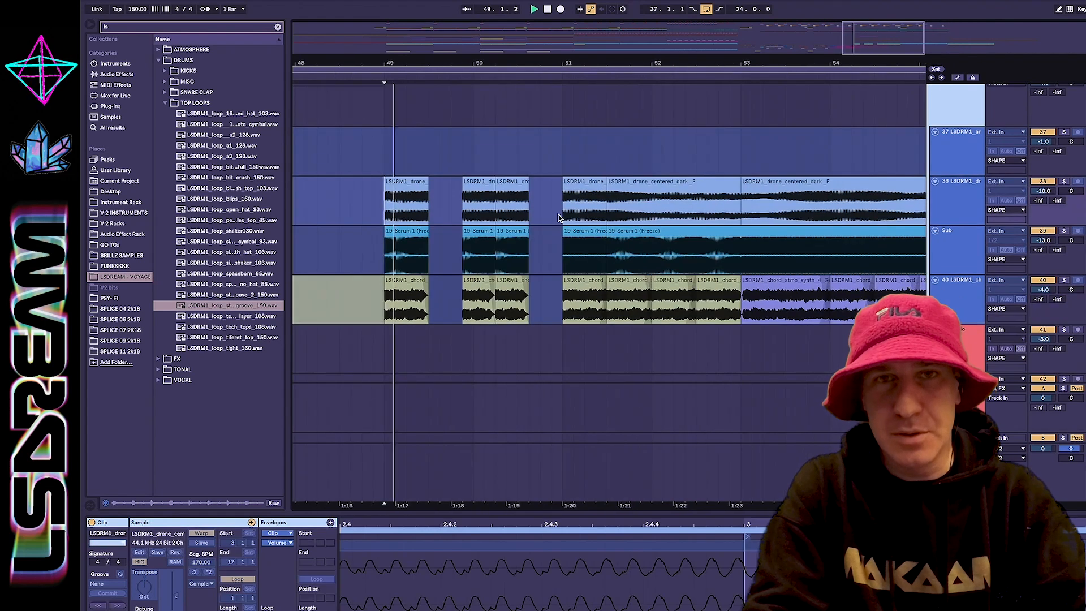
pyautogui.hotkey('ctrl', 'v')
pyautogui.press('Delete')
pyautogui.moveTo(607, 215); pyautogui.dragTo(729, 284)
pyautogui.press('Delete')
pyautogui.click(640, 221)
pyautogui.hotkey('ctrl', 'v')
pyautogui.moveTo(674, 220); pyautogui.dragTo(640, 295)
pyautogui.hotkey('ctrl', 'd')
# - Cut the gap before bar 53 and duplicate the chopped four-bar drone, sub and chord pattern twice, filling bars 49 to 61
pyautogui.moveTo(707, 199); pyautogui.dragTo(736, 198)
pyautogui.click(741, 199)
pyautogui.press('-')
pyautogui.press('-')
pyautogui.press('Delete')
pyautogui.moveTo(879, 297); pyautogui.dragTo(460, 297)
pyautogui.hotkey('ctrl', 'd')
pyautogui.hotkey('ctrl', 'd')
pyautogui.press('-')
pyautogui.press('-')
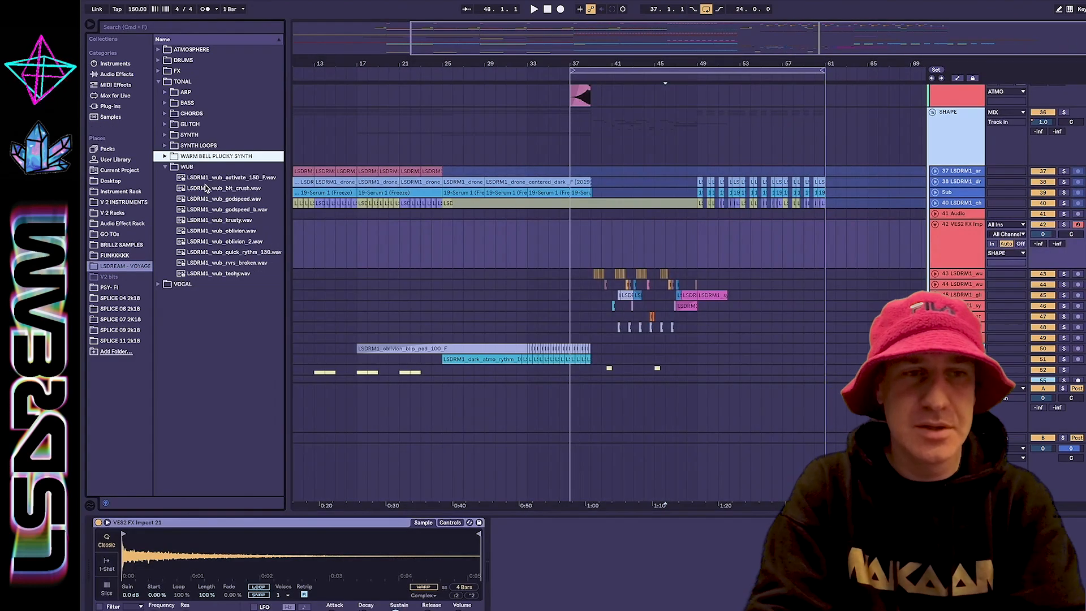
# - Audition the bell_tiferet samples in the WARM BELL PLUCKY SYNTH folder
pyautogui.click(207, 166)
pyautogui.click(207, 177)
pyautogui.click(207, 188)
pyautogui.press('Down')
pyautogui.press('Down')
pyautogui.press('Down')
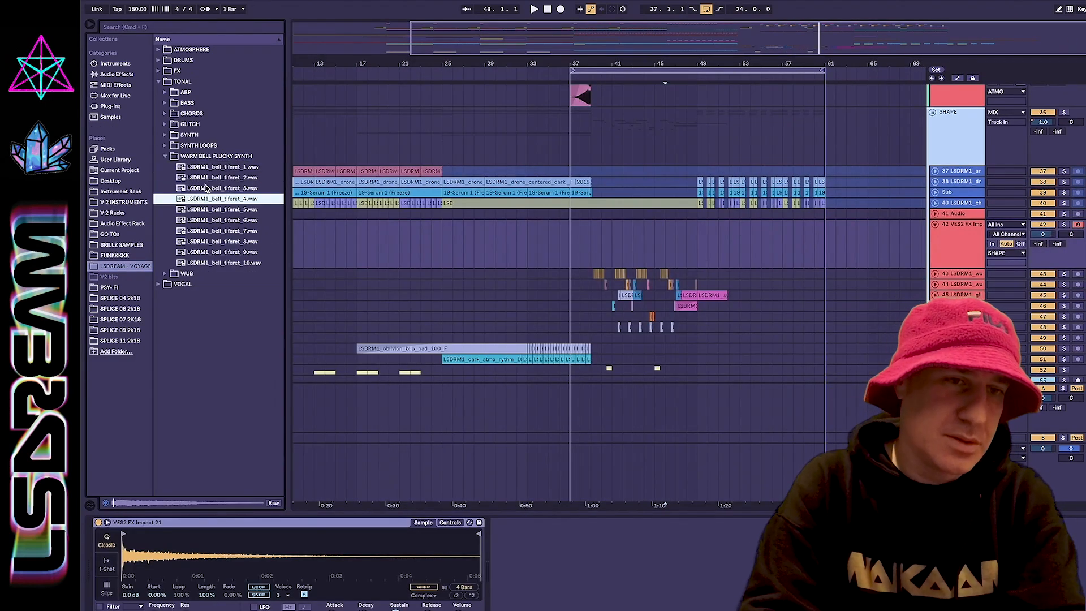
pyautogui.press('Down')
pyautogui.press('Down')
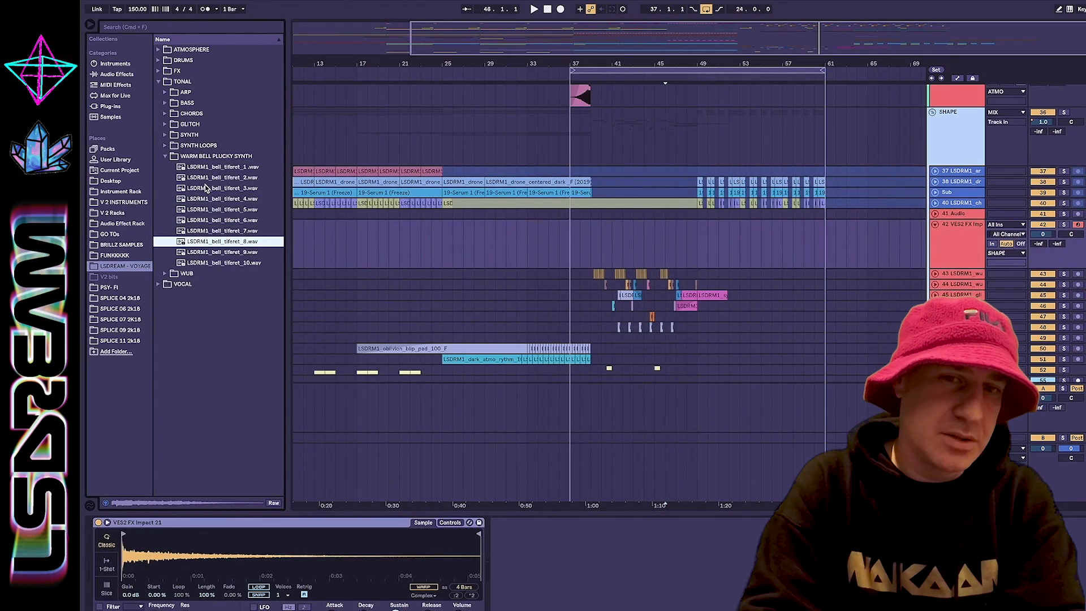
pyautogui.press('Down')
pyautogui.press('Down')
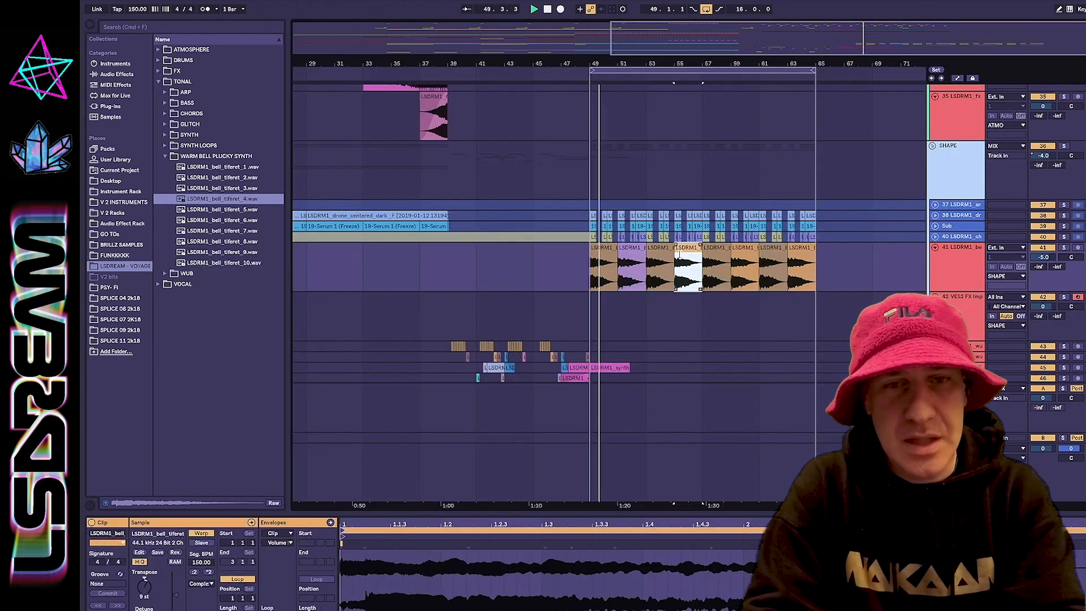
# - Check the transposition of the bell clips at bars 57, 53 and 55 on track 41
pyautogui.scroll(1, 679, 254)
pyautogui.click(707, 269)
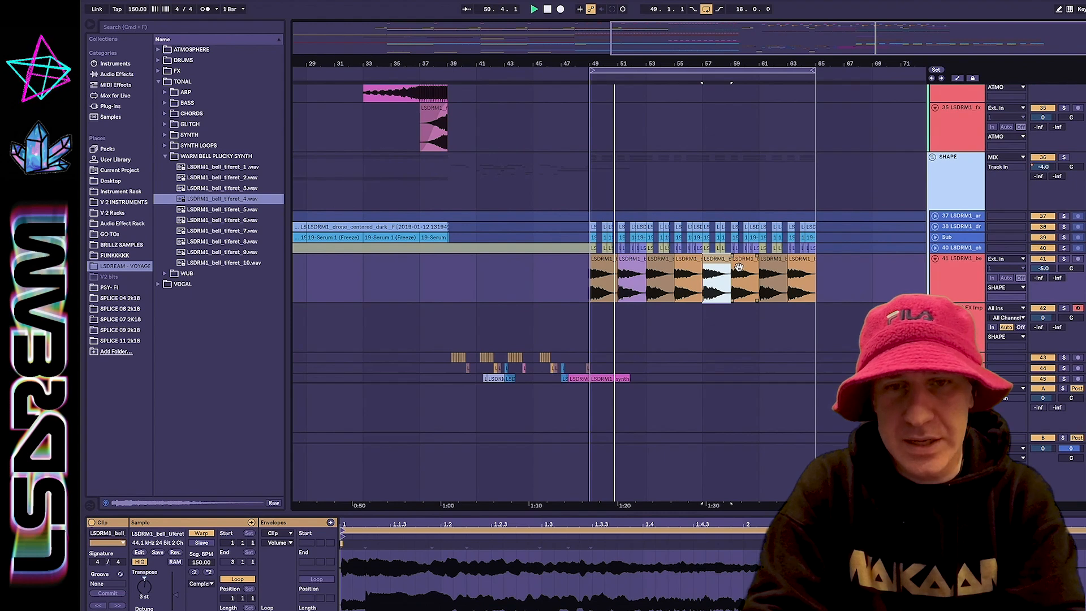
pyautogui.click(650, 264)
pyautogui.scroll(1, 649, 264)
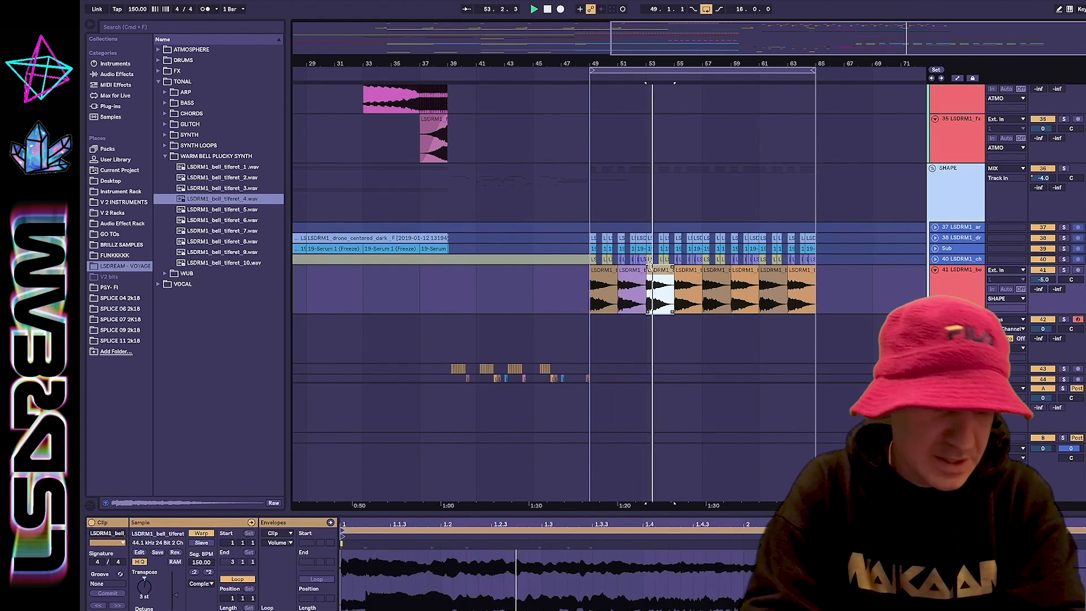
pyautogui.click(685, 267)
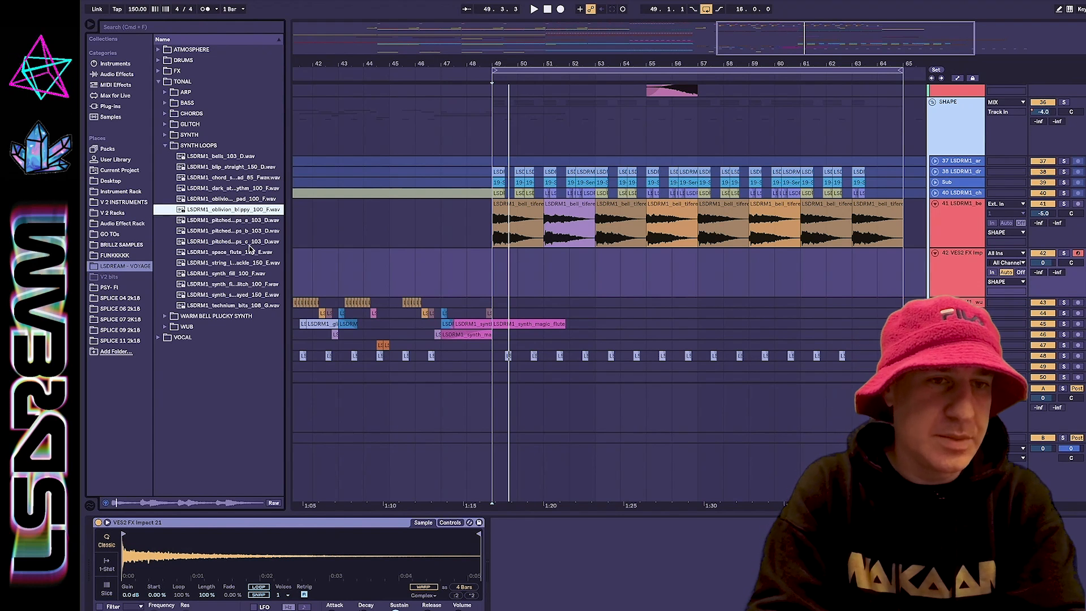
# - Load the LSDRM1_oblivion_blippy_100_F sample onto its own track and select the final-bar notes of its melody clip
pyautogui.click(199, 467)
pyautogui.press('Return')
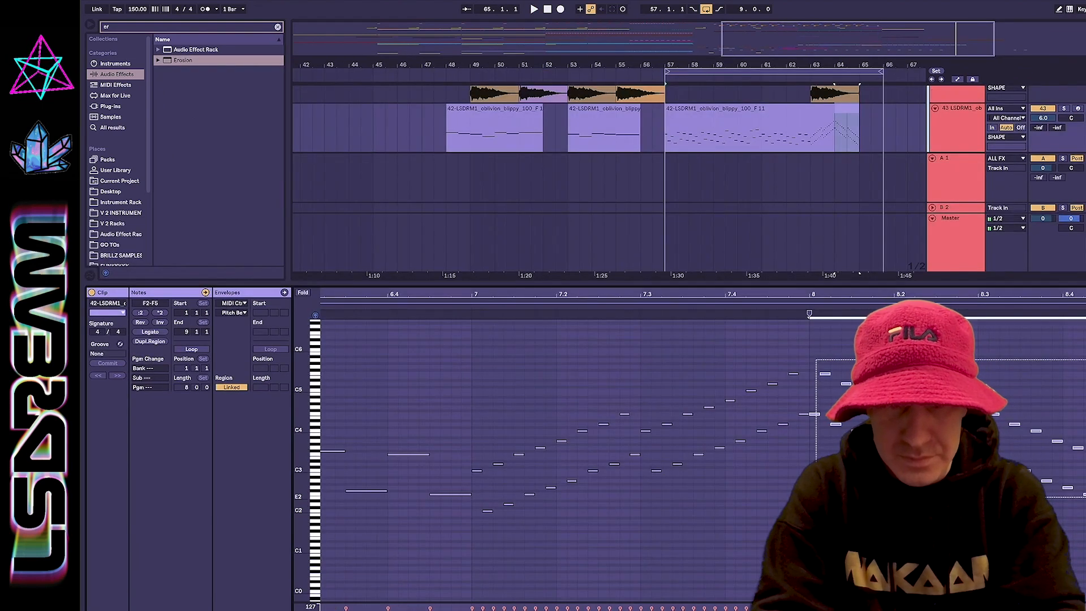
pyautogui.moveTo(1085, 498); pyautogui.dragTo(1085, 513)
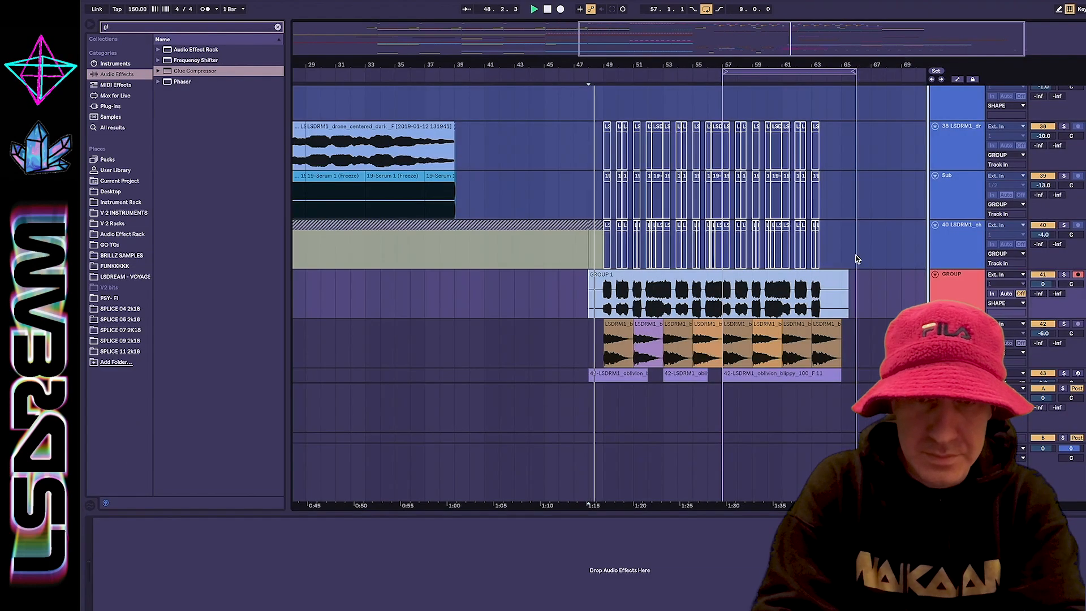
# - Search the audio effects for "aut" and add an Auto Filter to the resampled GROUP track
pyautogui.scroll(3, 855, 259)
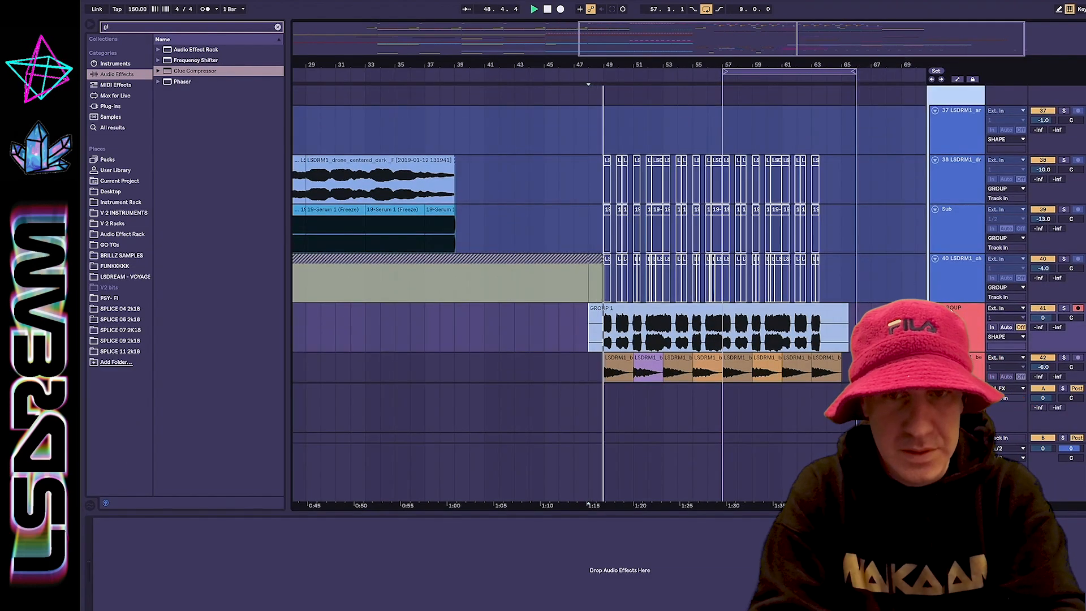
pyautogui.moveTo(111, 28); pyautogui.dragTo(86, 26)
pyautogui.press('BackSpace')
pyautogui.write('aut')
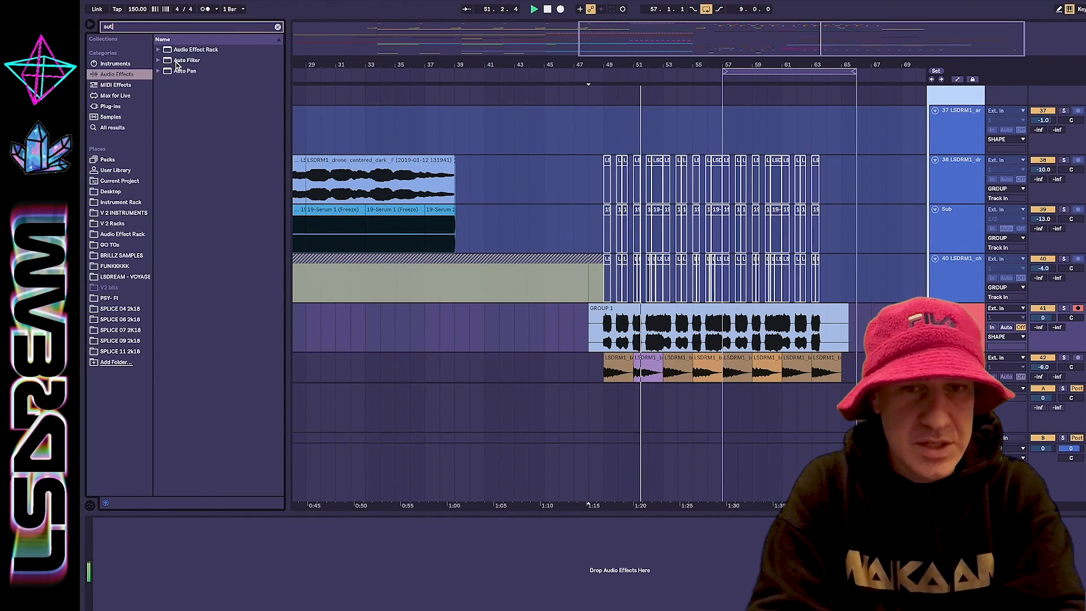
pyautogui.press('Return')
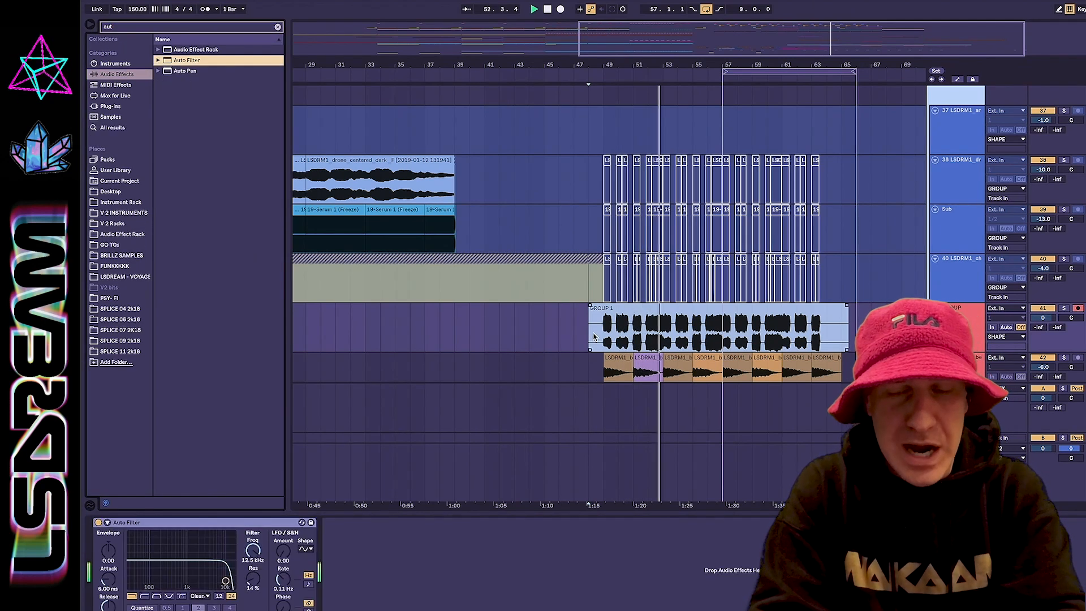
# - Set the Auto Filter's LFO to amount 24.3, another waveform and a tempo-synced 1/8 rate, with the filter at 318 Hz and 55% resonance
pyautogui.moveTo(283, 552); pyautogui.dragTo(284, 541)
pyautogui.click(309, 588)
pyautogui.click(306, 549)
pyautogui.click(304, 574)
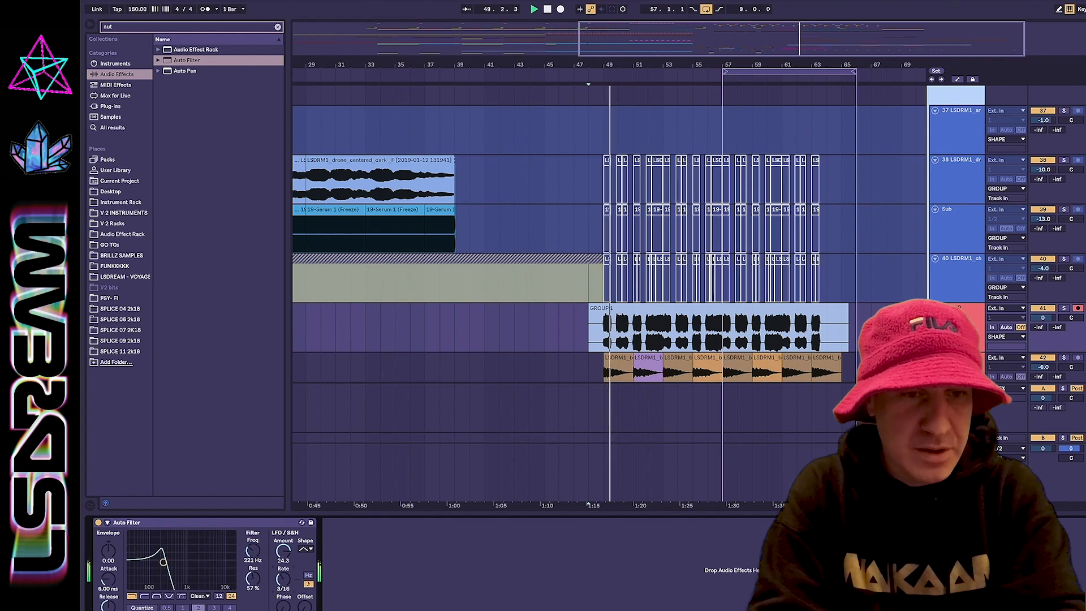
pyautogui.moveTo(283, 578); pyautogui.dragTo(283, 583)
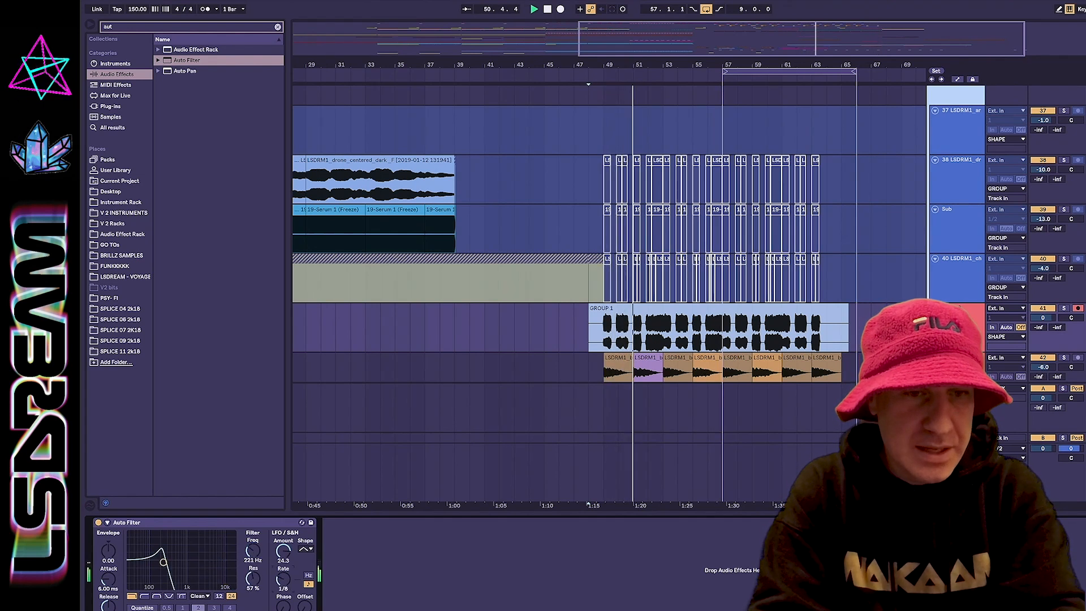
pyautogui.moveTo(164, 562); pyautogui.dragTo(170, 560)
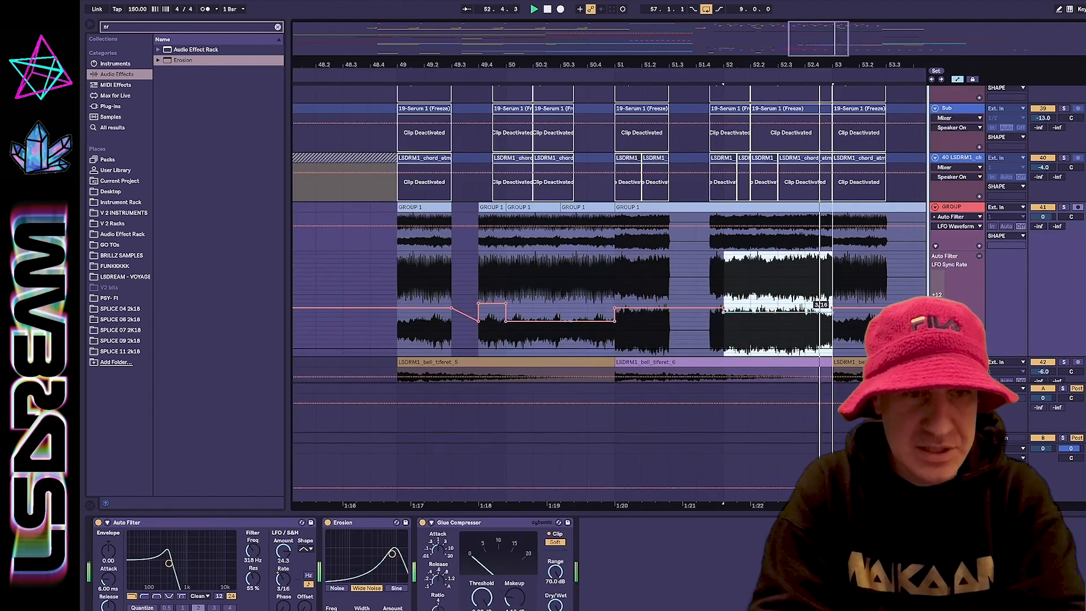